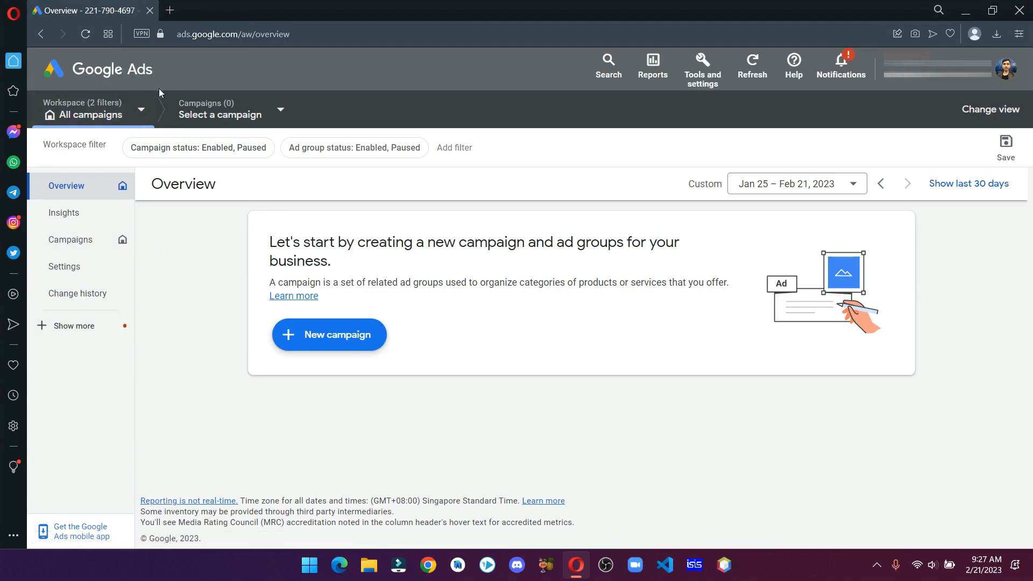
key("ctrl+a")
left_click(199, 317)
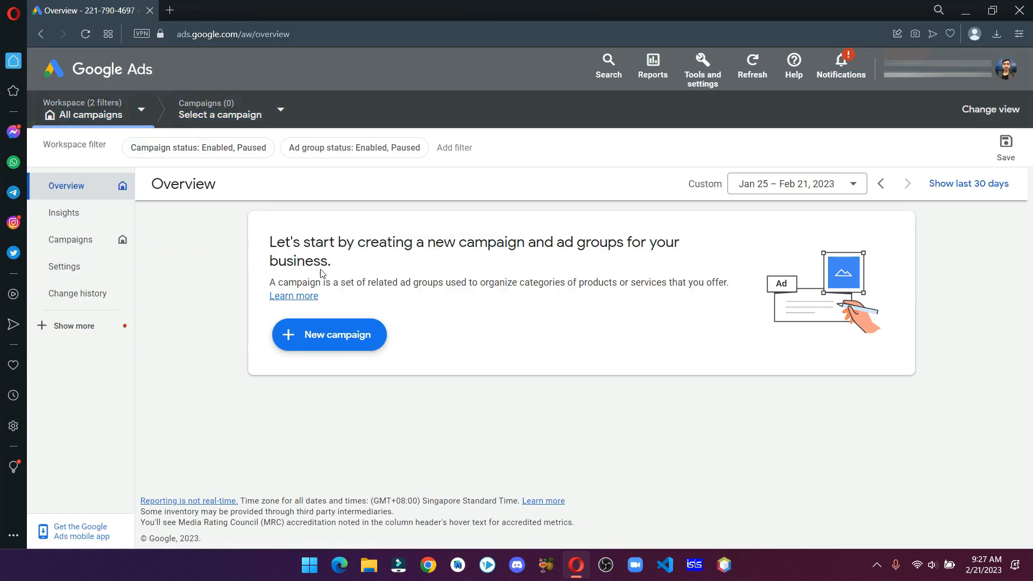
left_click(703, 70)
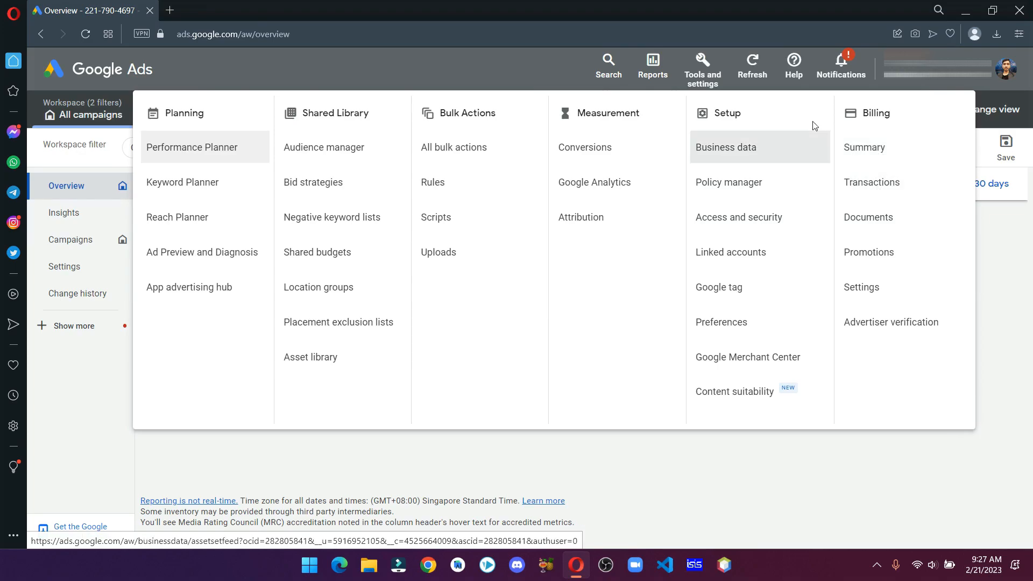
left_click(890, 464)
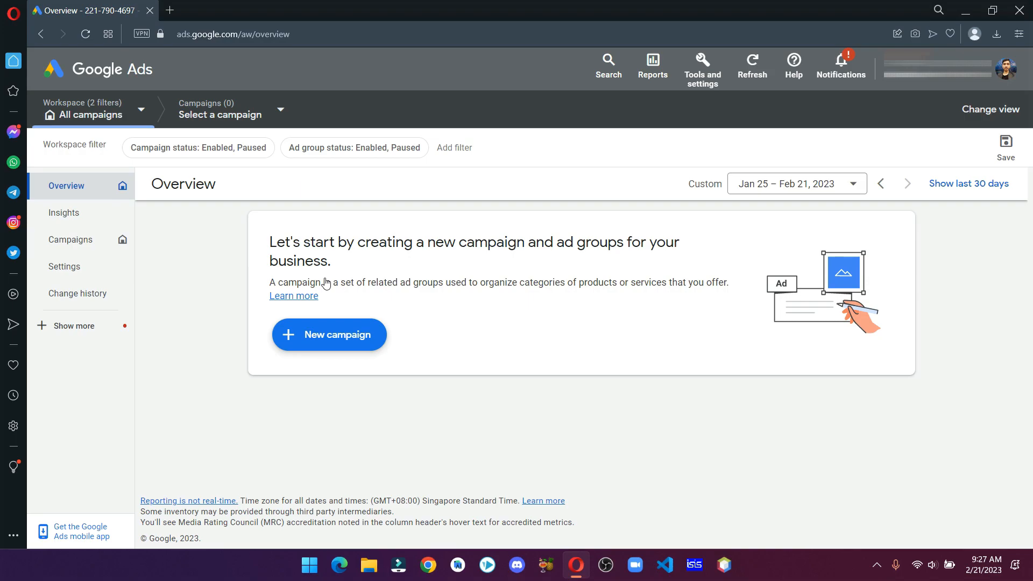
Start a new campaign with the App promotion objective, keeping the App campaign type and App installs subtype
left_click(335, 347)
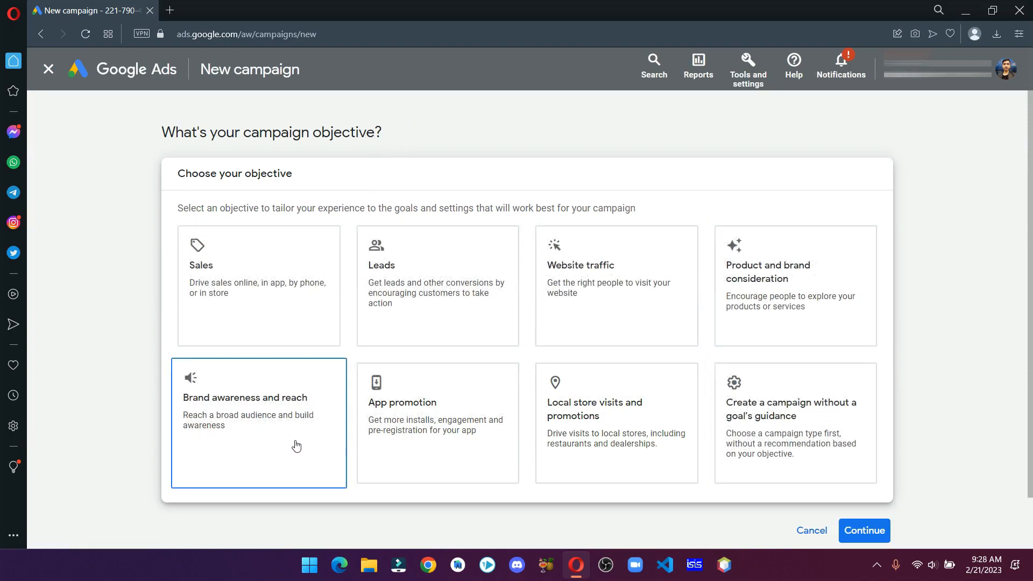
left_click(473, 400)
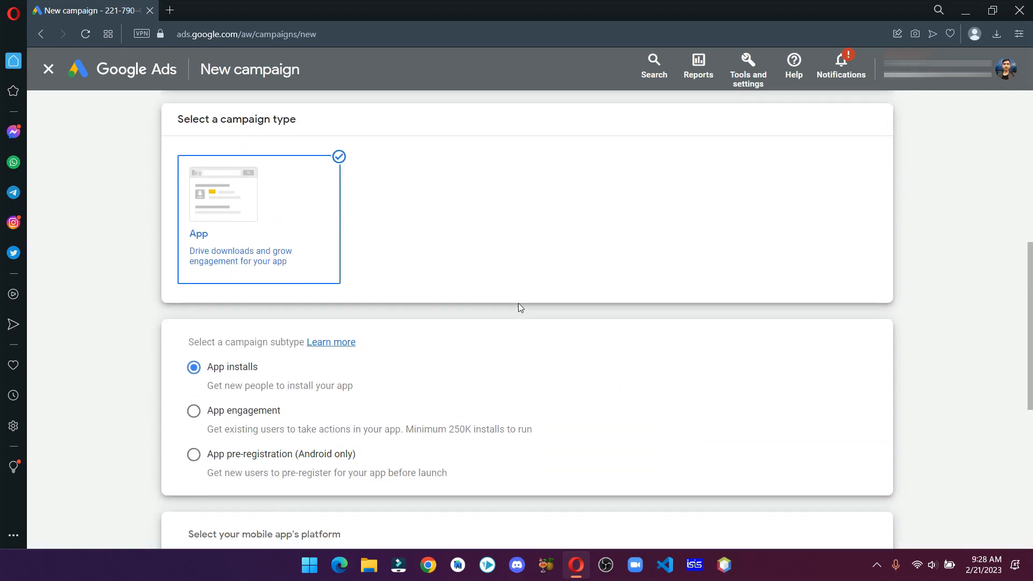
scroll(518, 307, "down", 3)
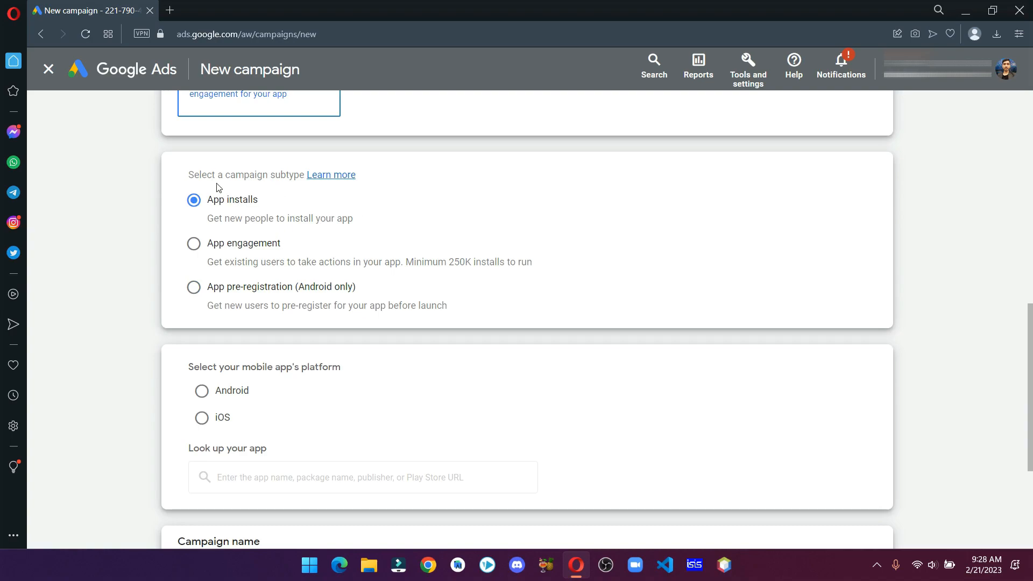
left_click_drag(223, 180, 293, 177)
left_click(450, 186)
left_click_drag(451, 263, 544, 270)
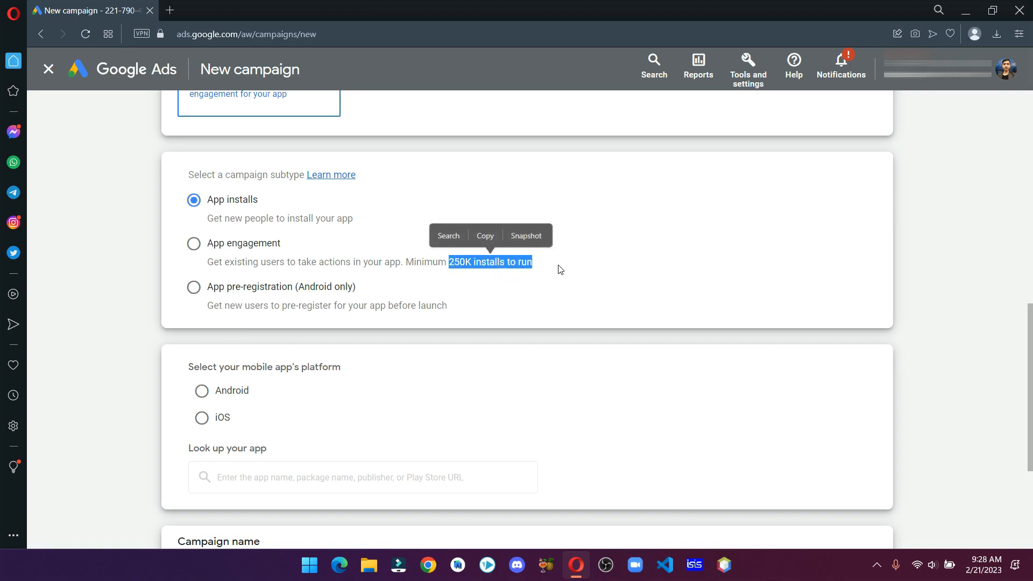
left_click(559, 269)
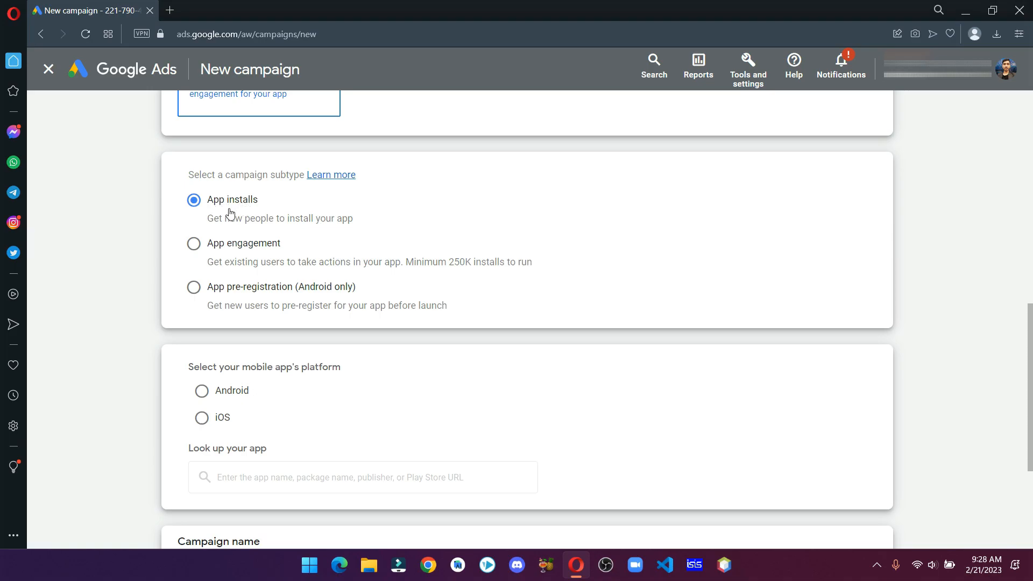
Set the app platform to Android, look up com.hari.rocket.buddies and choose Rocket Buddies- Real Followers as the promoted app
scroll(240, 269, "down", 3)
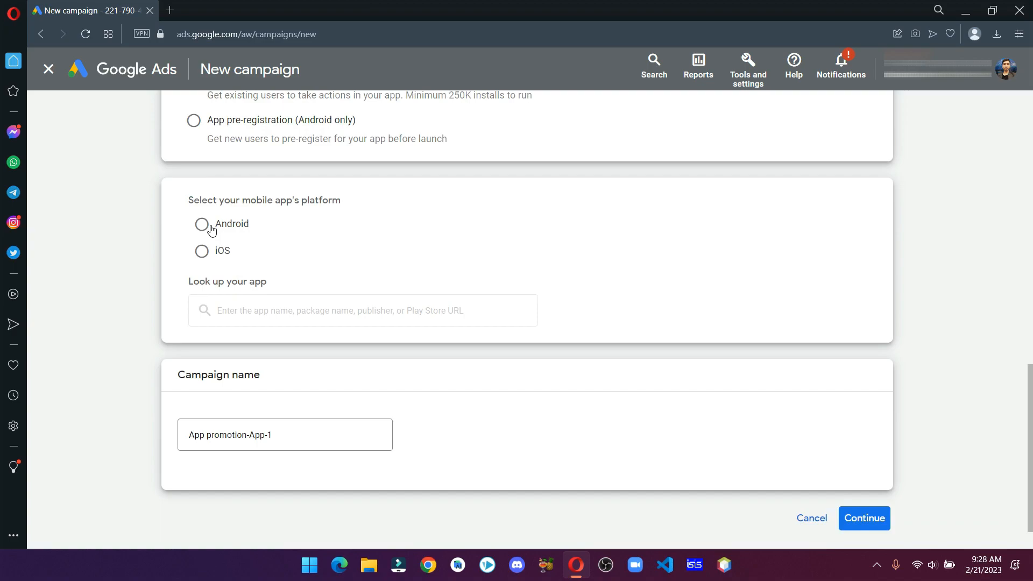
left_click(211, 230)
left_click(299, 317)
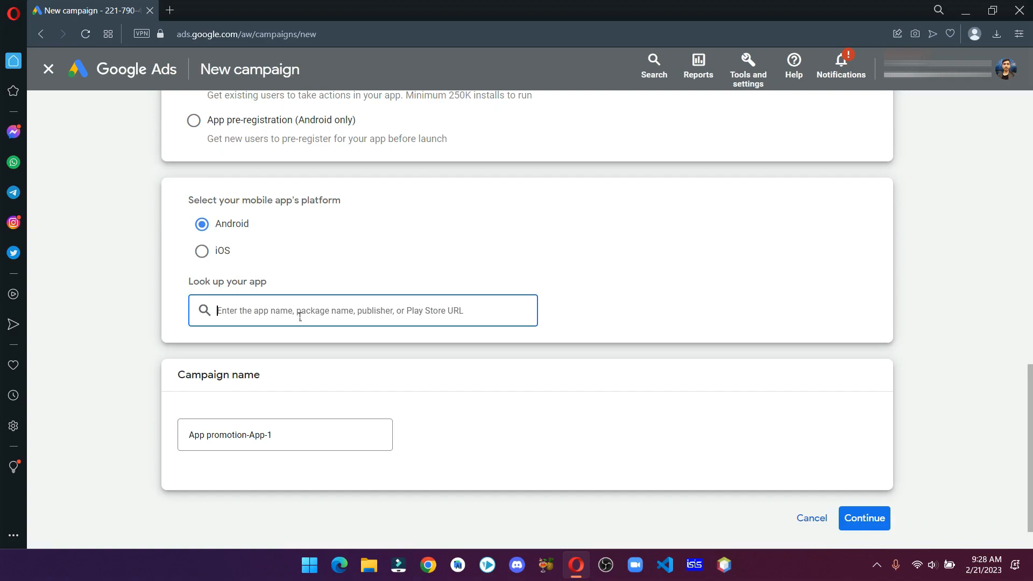
type("com.hari.rocket.buddies")
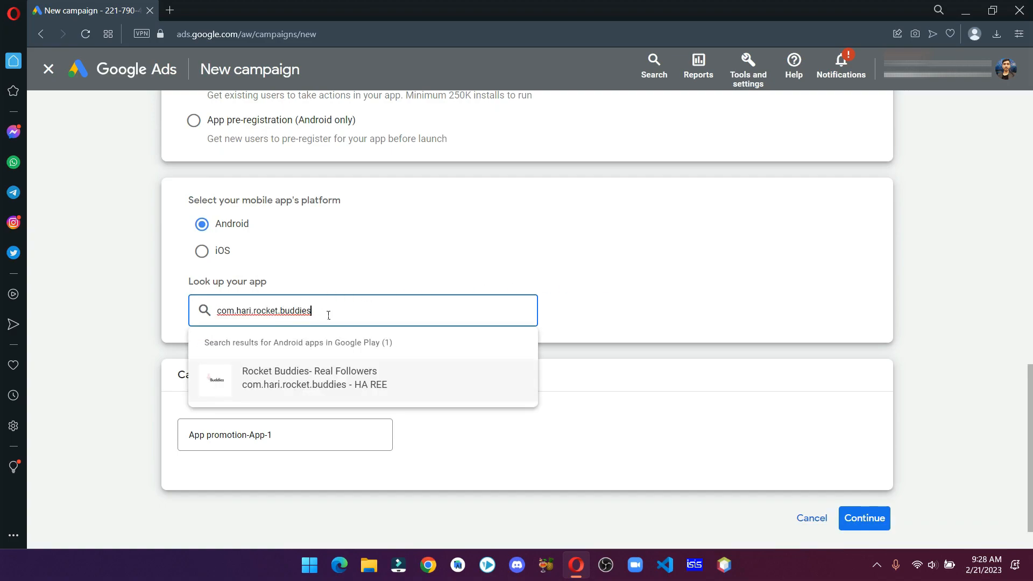
left_click_drag(328, 315, 162, 313)
left_click(384, 316)
left_click(311, 387)
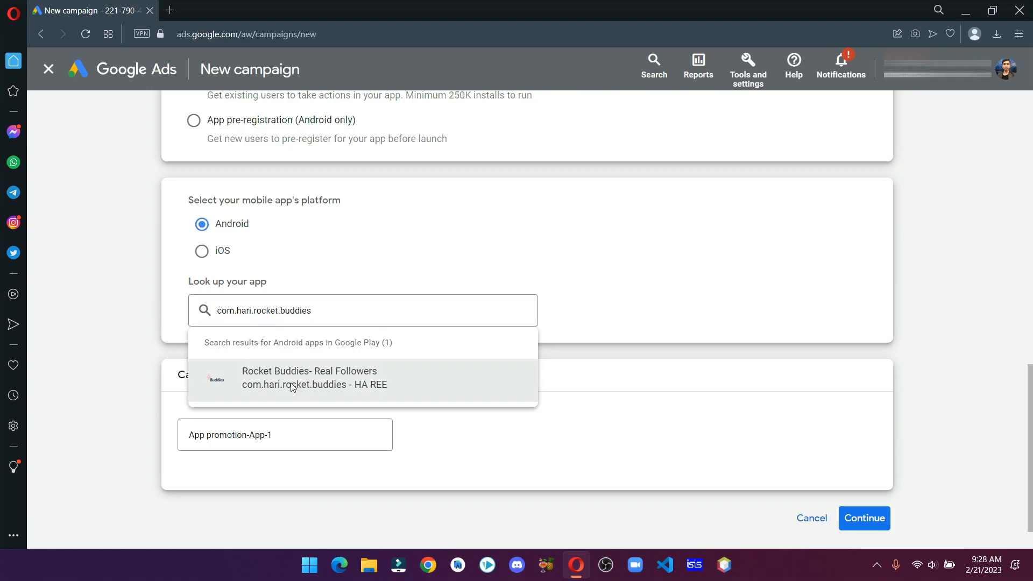
left_click(290, 392)
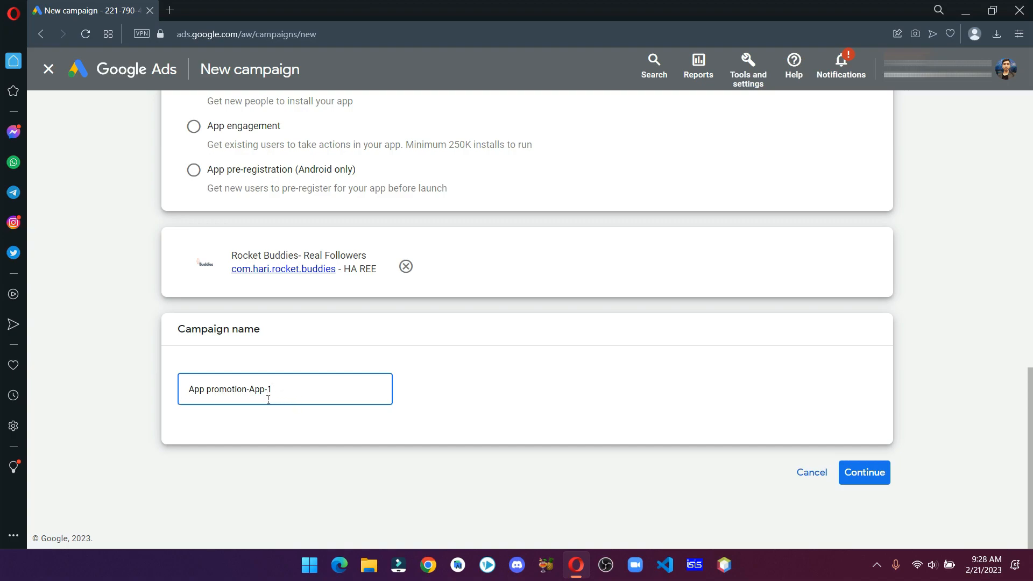
Keep the campaign name App promotion-App-1 and continue to the campaign settings
key("ctrl+a")
left_click(112, 394)
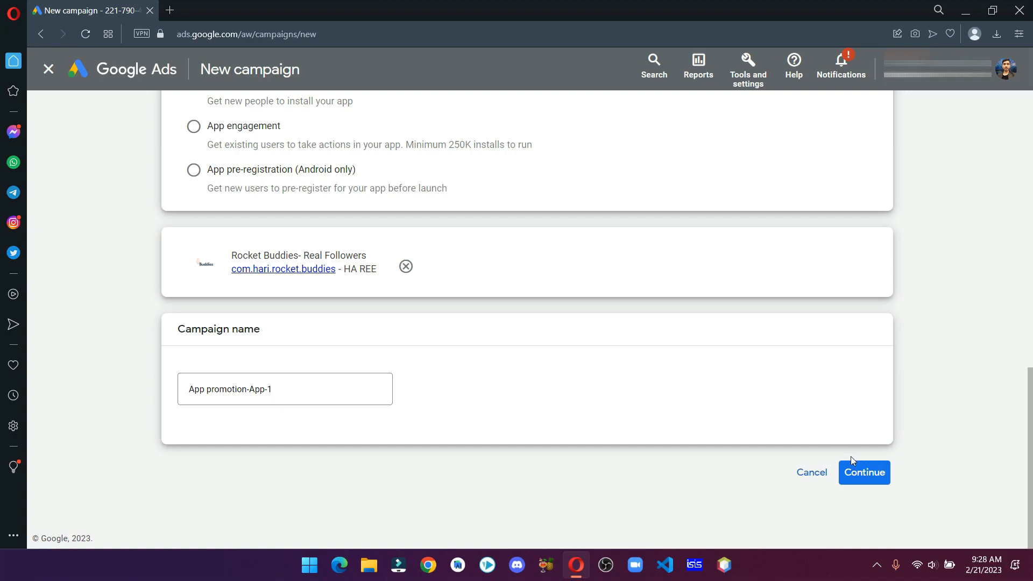
left_click(848, 473)
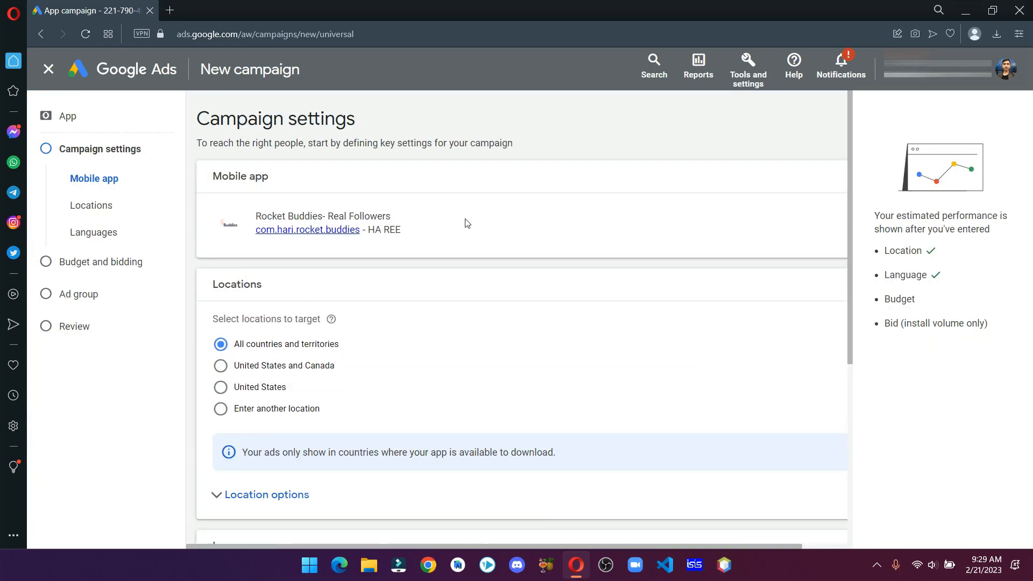
Target India as another location for the campaign and review the location options without changing them
scroll(420, 269, "down", 3)
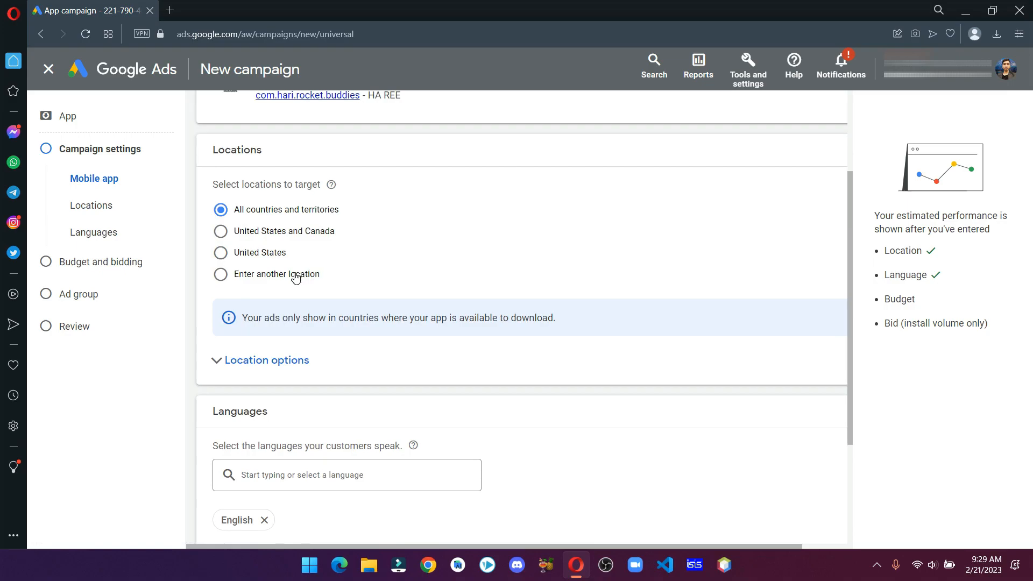
left_click(251, 277)
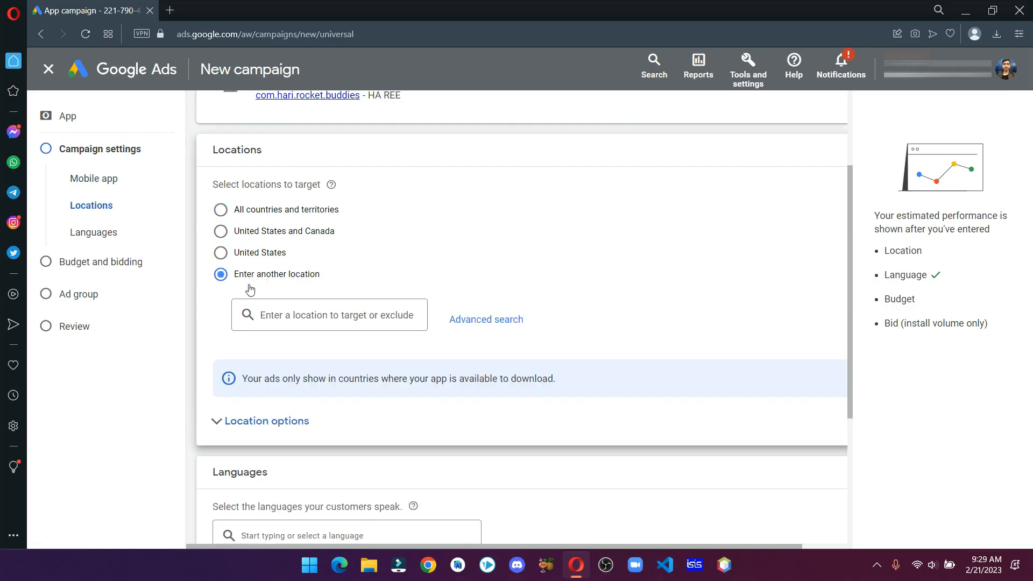
left_click(316, 316)
type("ind")
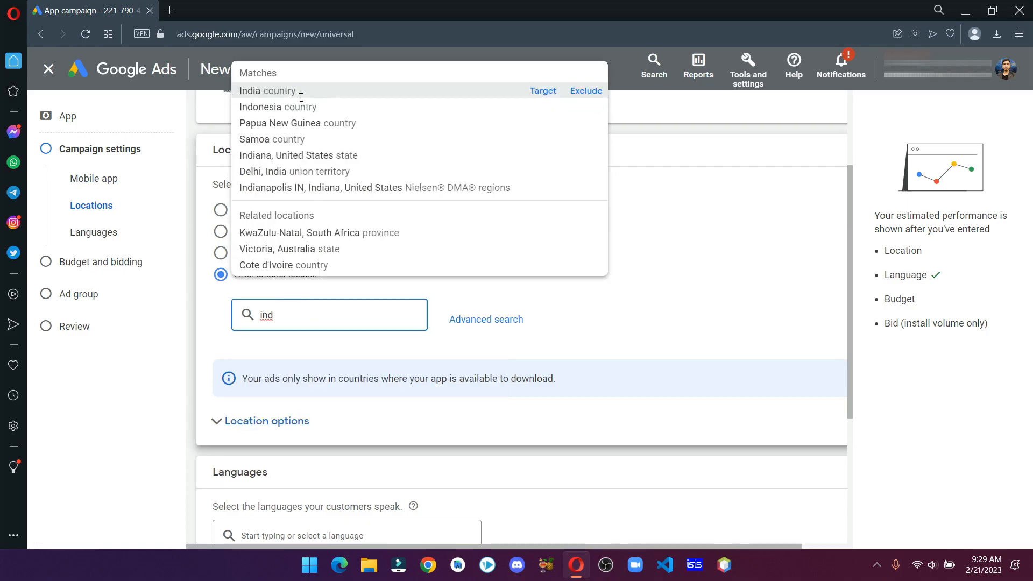
left_click(552, 92)
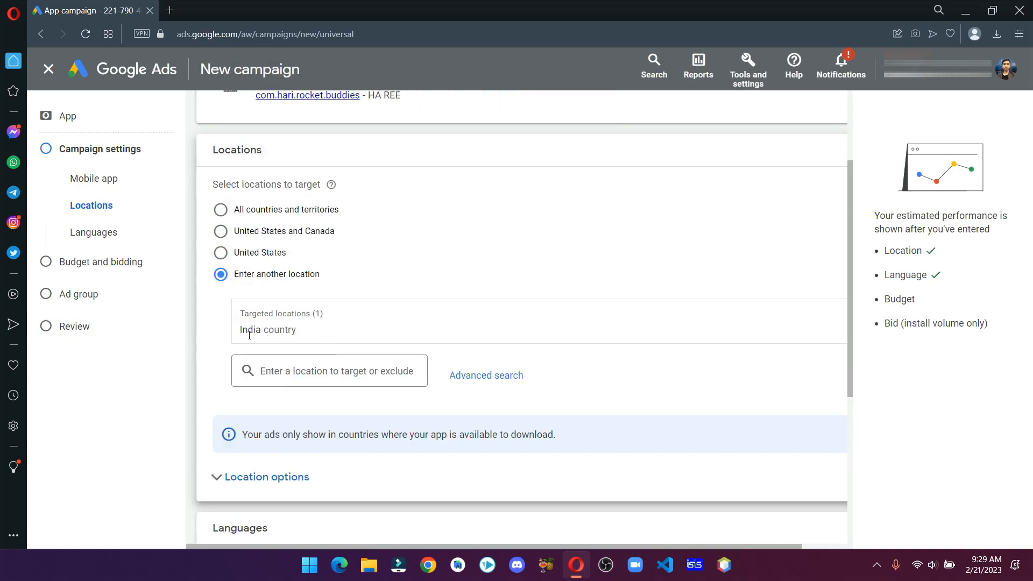
scroll(342, 332, "down", 3)
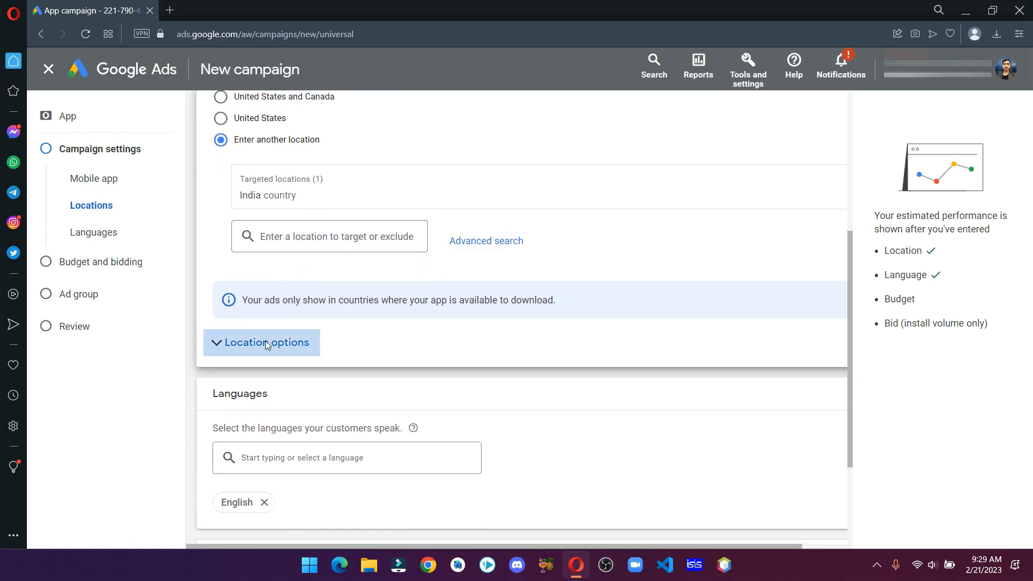
left_click(270, 355)
scroll(330, 353, "down", 3)
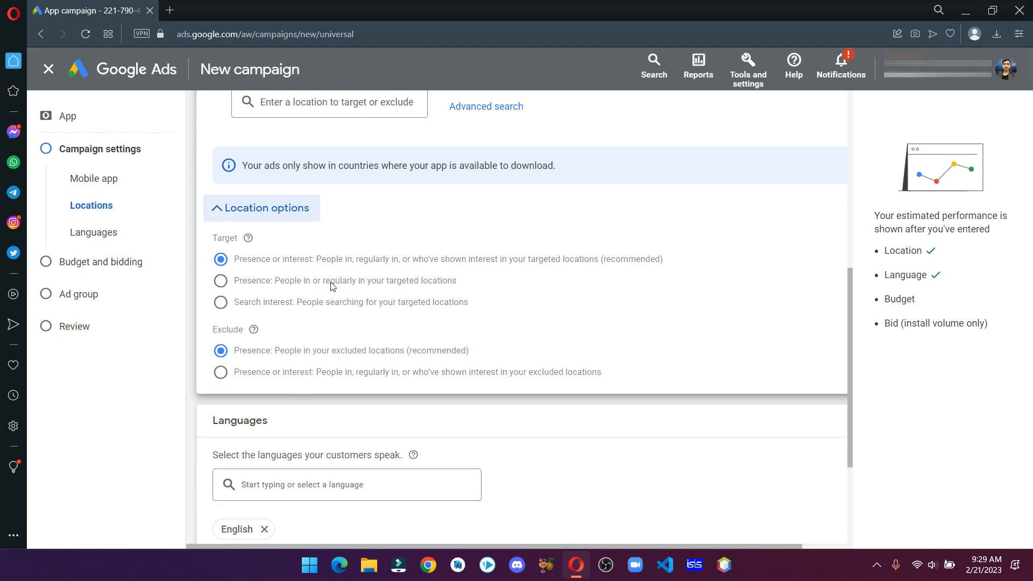
left_click(259, 211)
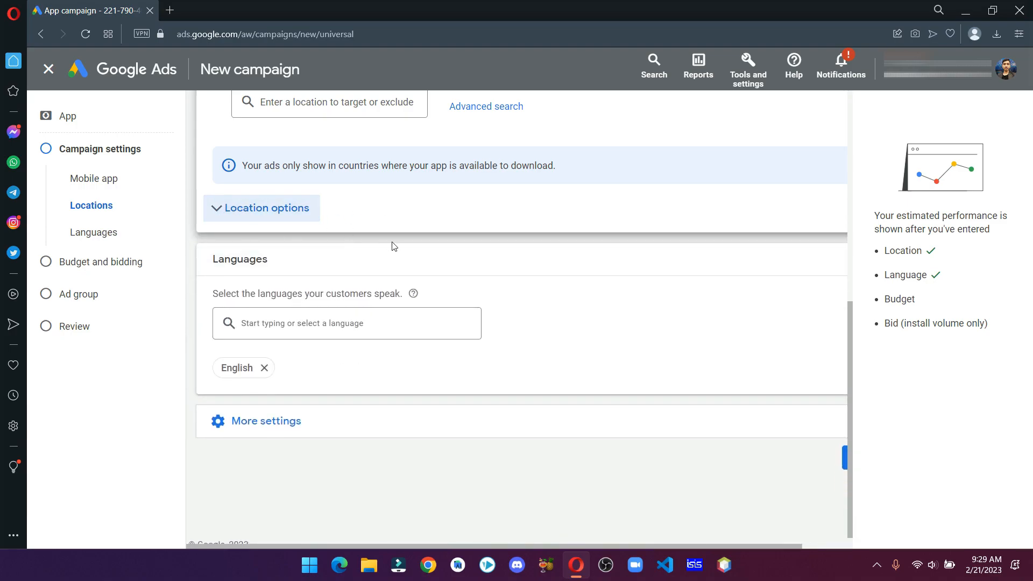
Clear the preset customer language and set the campaign languages to Hindi and English
scroll(359, 260, "down", 1)
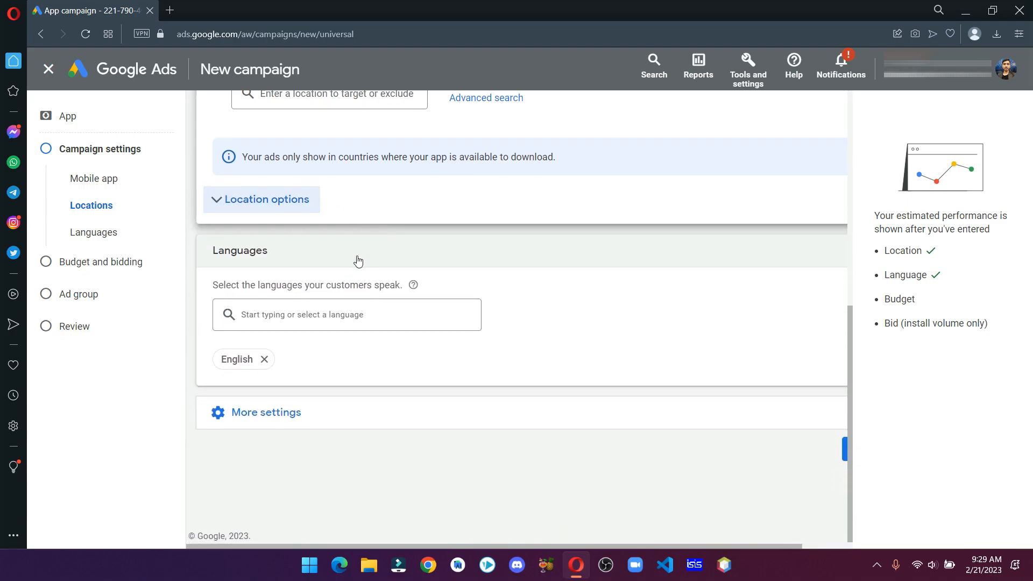
left_click(264, 357)
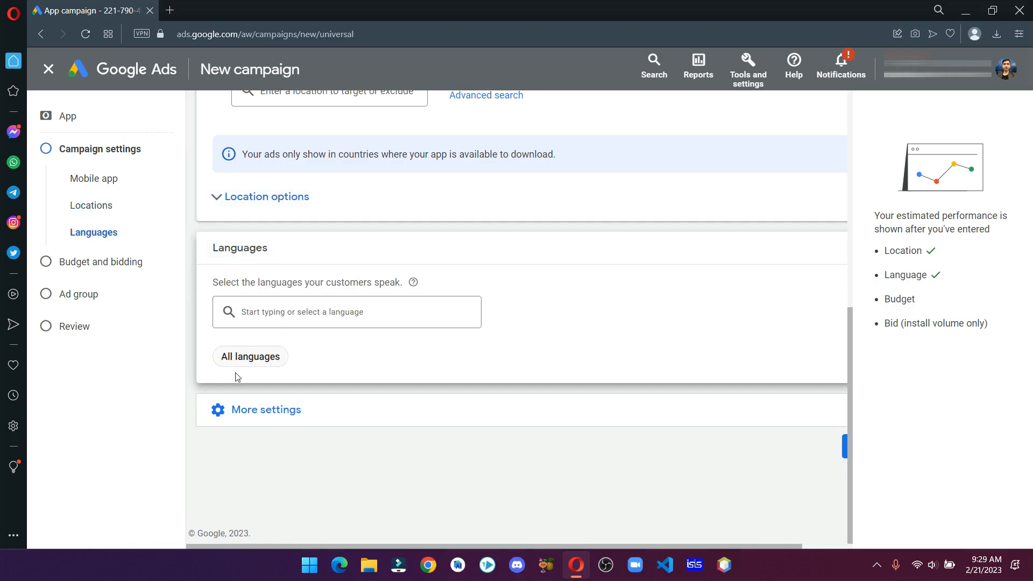
left_click(284, 322)
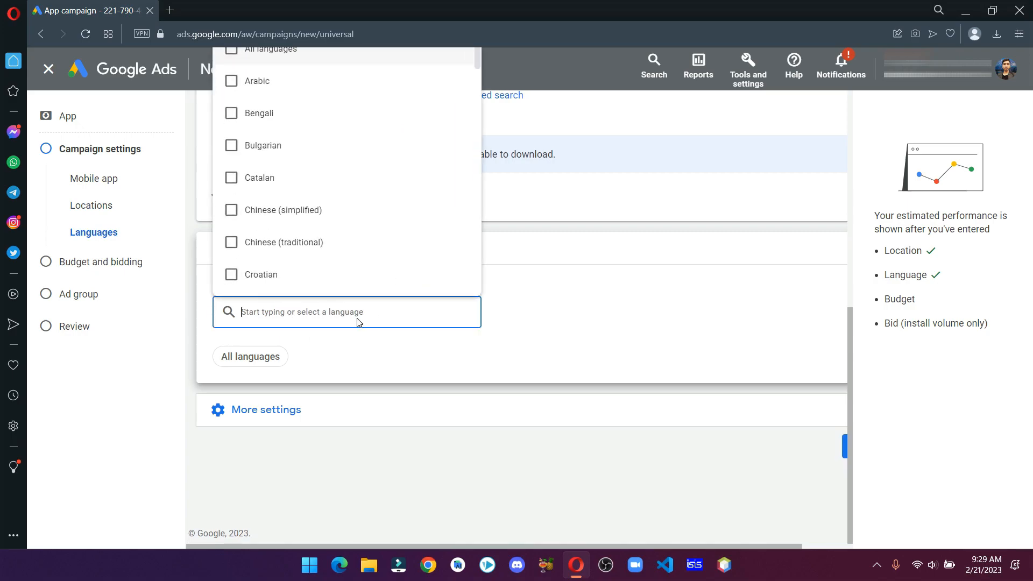
type("hin")
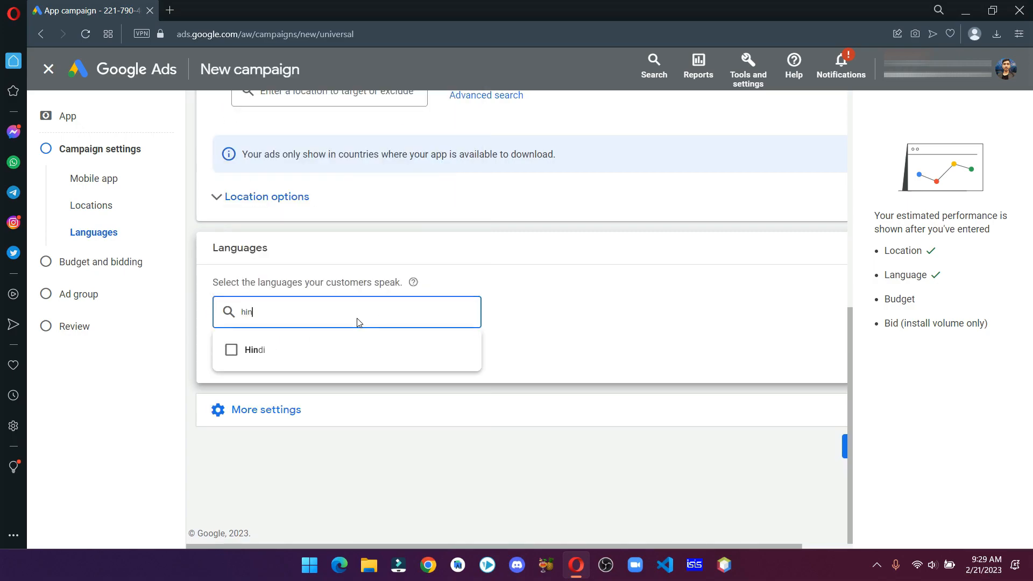
left_click(231, 350)
type("eng")
left_click(404, 350)
left_click(339, 304)
key("BackSpace")
key("BackSpace")
key("BackSpace")
left_click(537, 359)
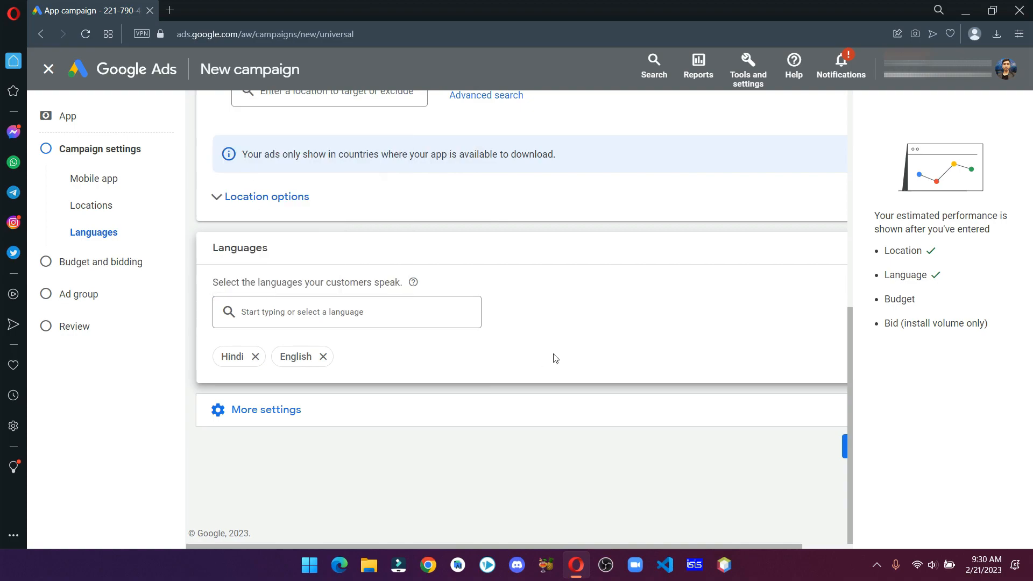
Review the additional campaign settings for start and end dates and data feed, and continue to budget and bidding
left_click(303, 412)
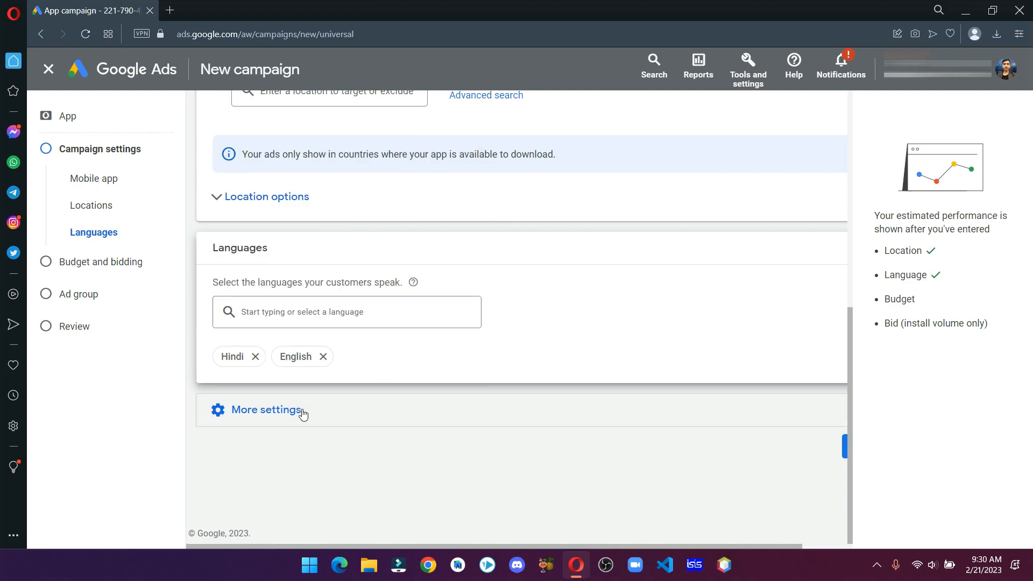
scroll(395, 469, "down", 2)
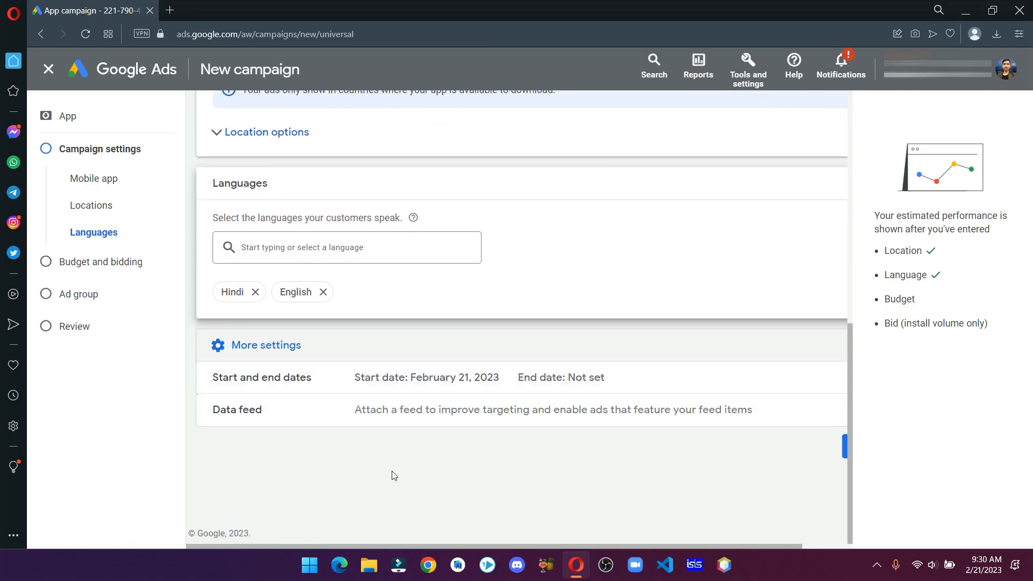
mouse_move(339, 546)
left_mouse_down()
mouse_move(379, 546)
mouse_move(353, 545)
left_mouse_up()
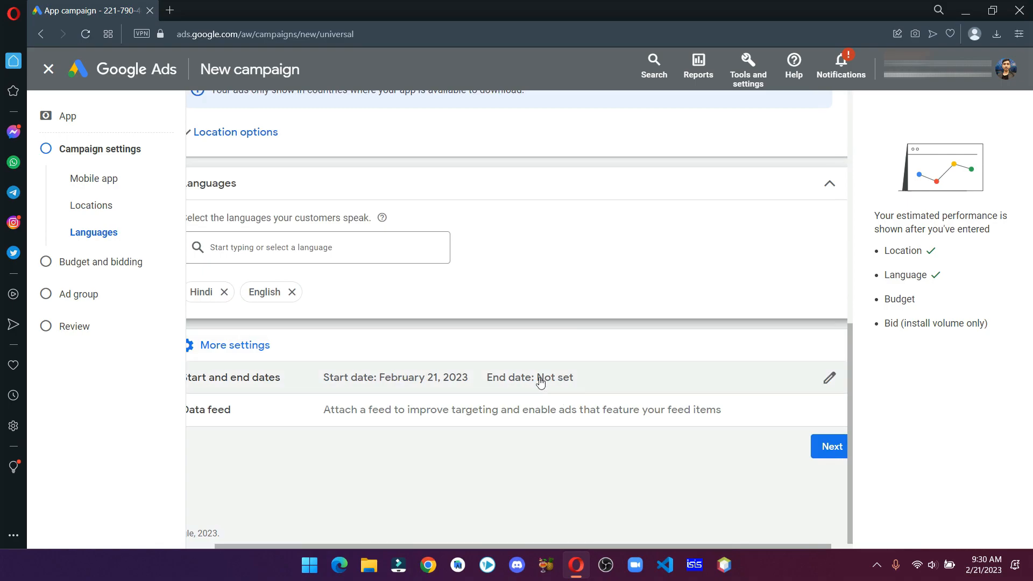
left_click(831, 449)
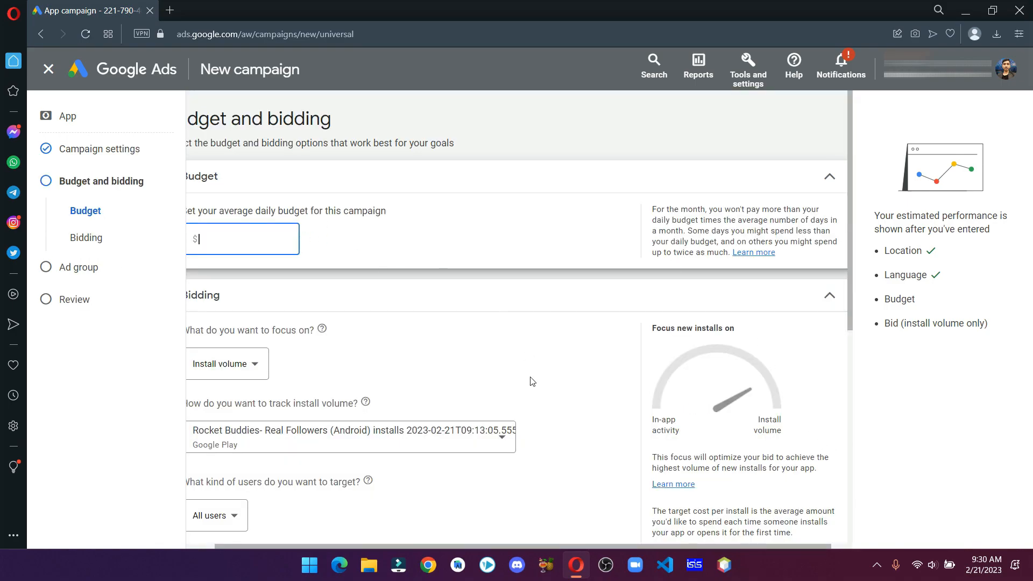
Set the campaign's average daily budget to $7.00
left_click_drag(413, 544, 293, 531)
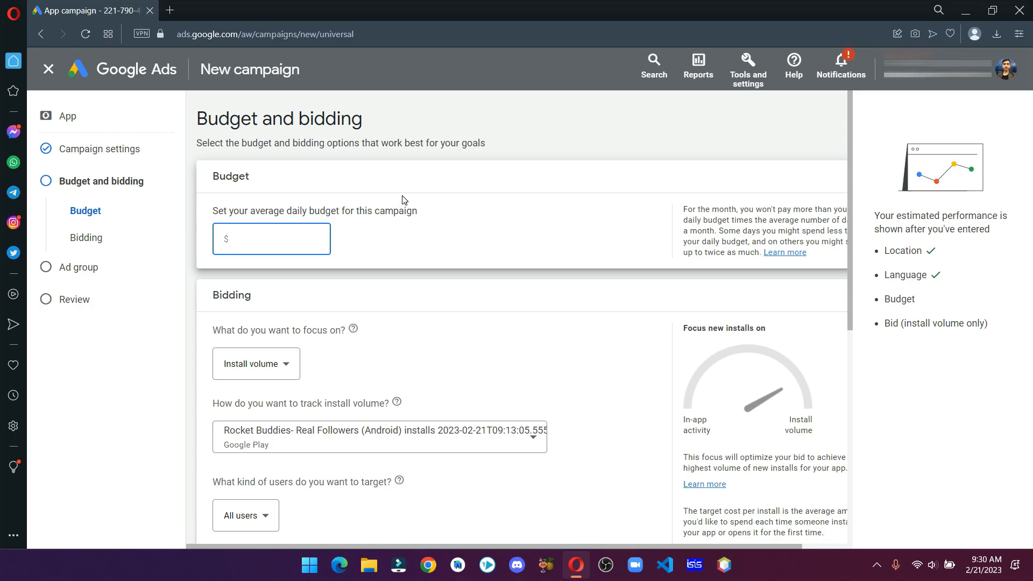
left_click(403, 252)
scroll(478, 233, "down", 1)
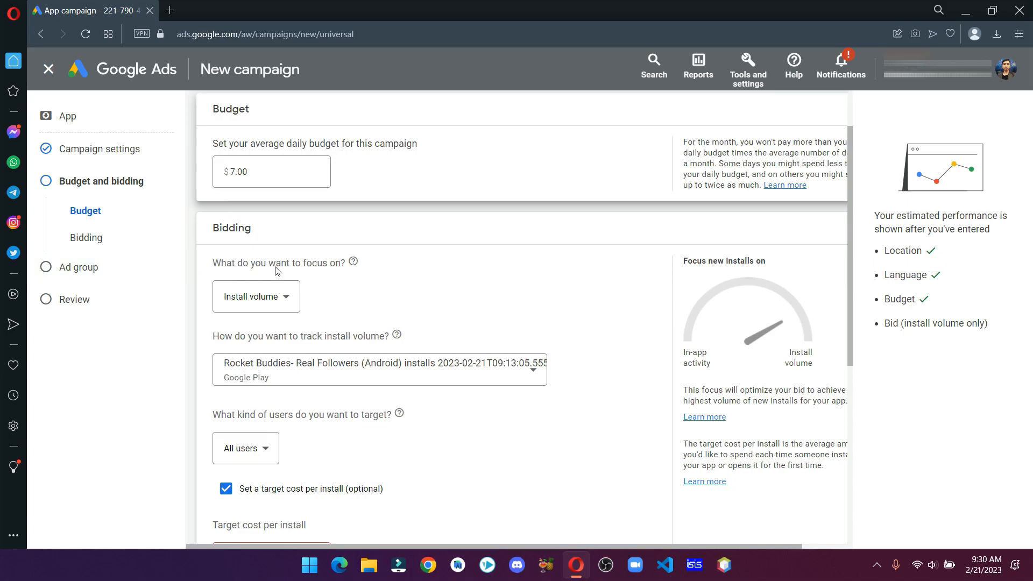
Choose Install volume as the bidding focus
left_click_drag(220, 266, 395, 269)
left_click(264, 296)
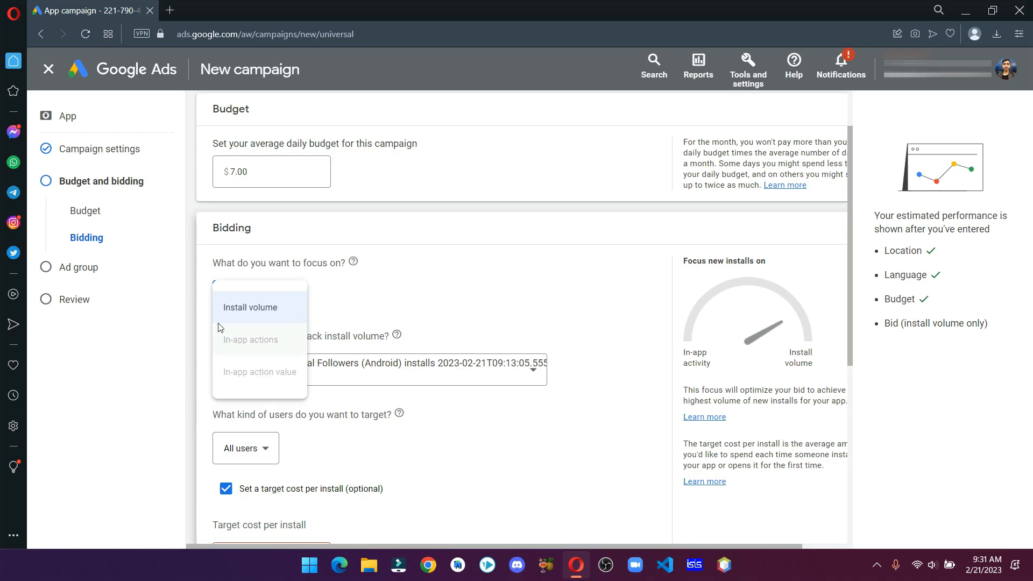
left_click(259, 305)
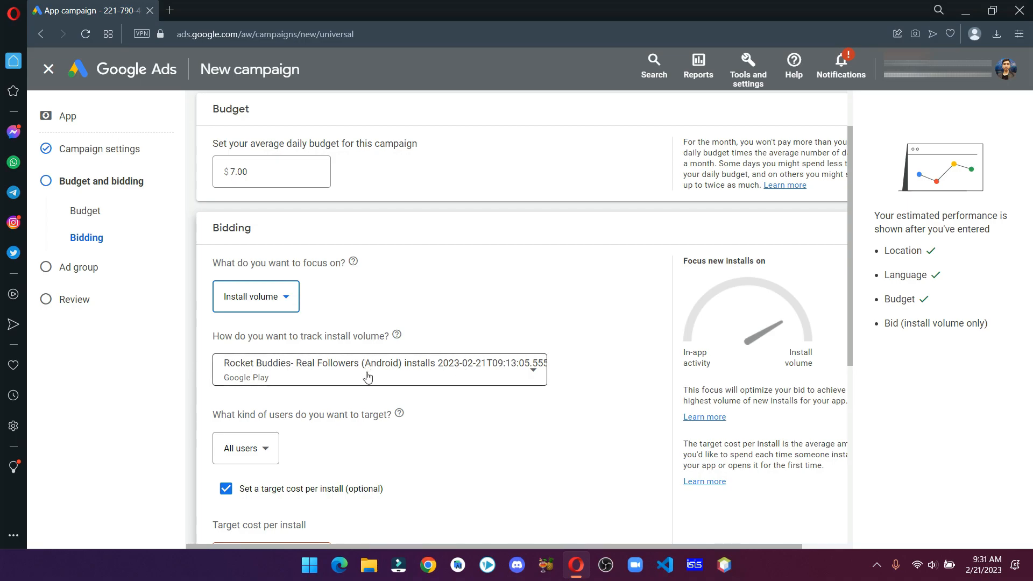
Choose All users as the kind of users the install campaign targets
scroll(386, 355, "down", 2)
left_click(245, 389)
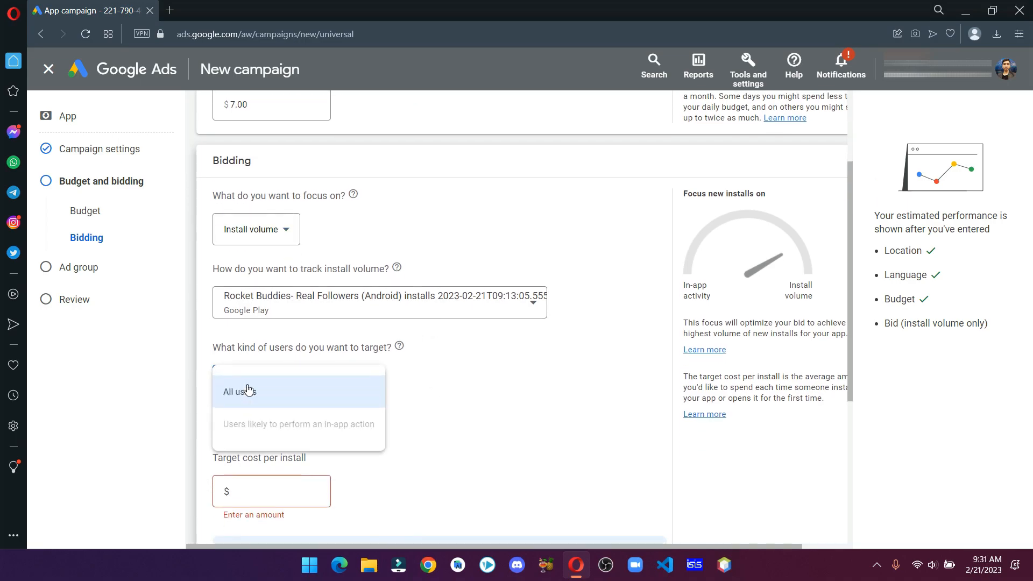
left_click(317, 391)
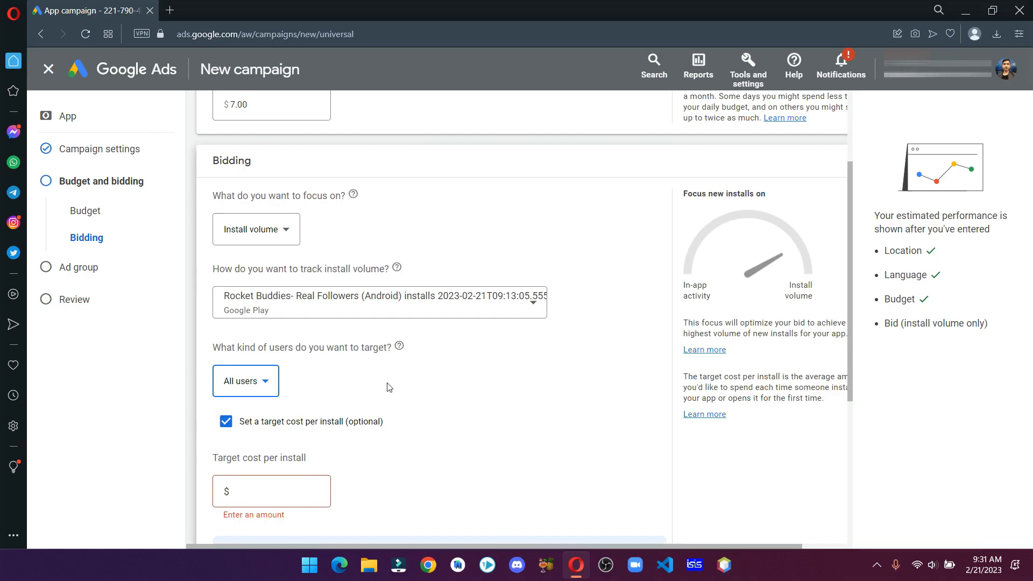
Keep the optional target cost per install enabled and set it to $0.12, the typical cost suggested for the selected area
scroll(379, 387, "down", 3)
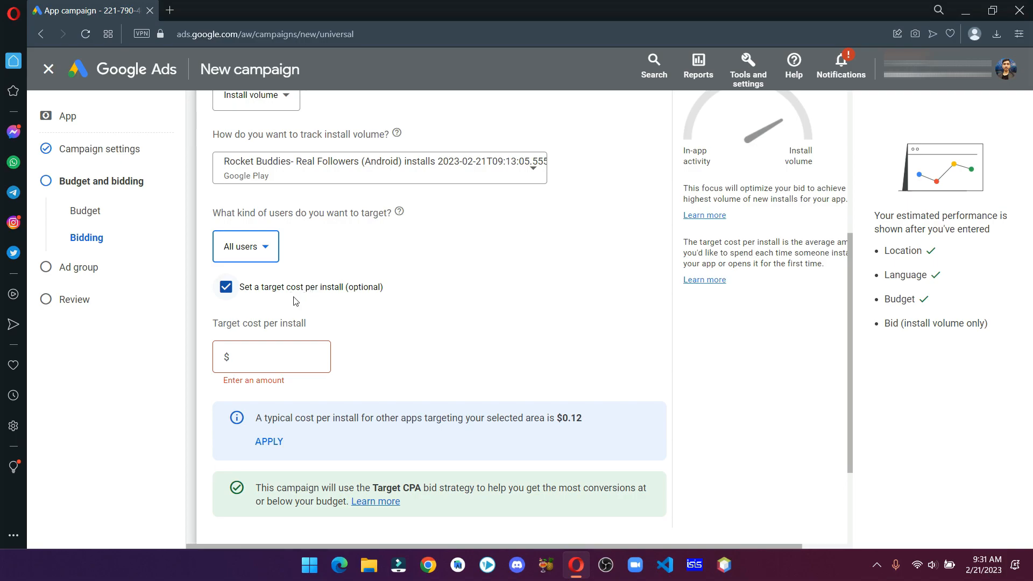
double_click(356, 289)
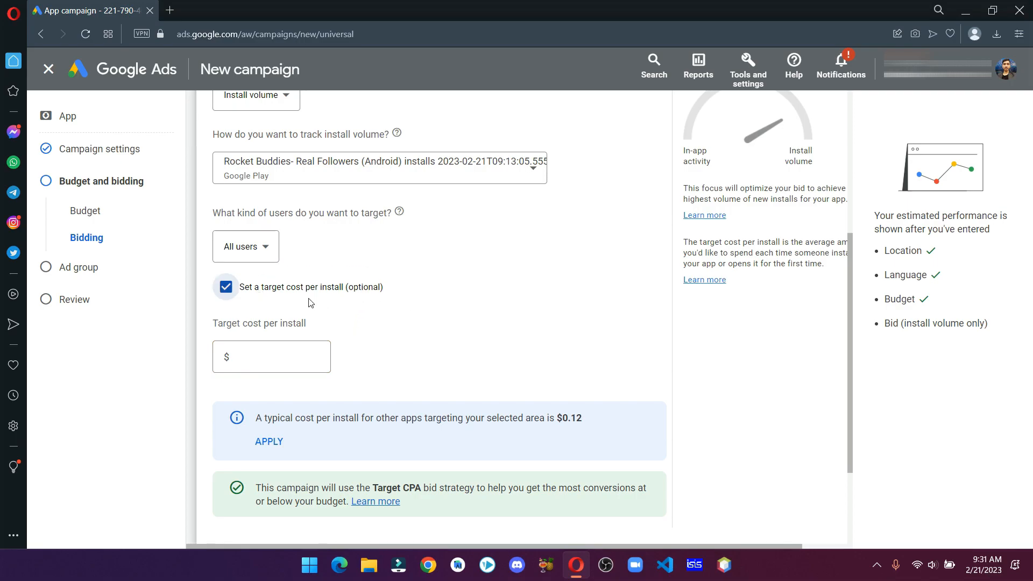
left_click(279, 349)
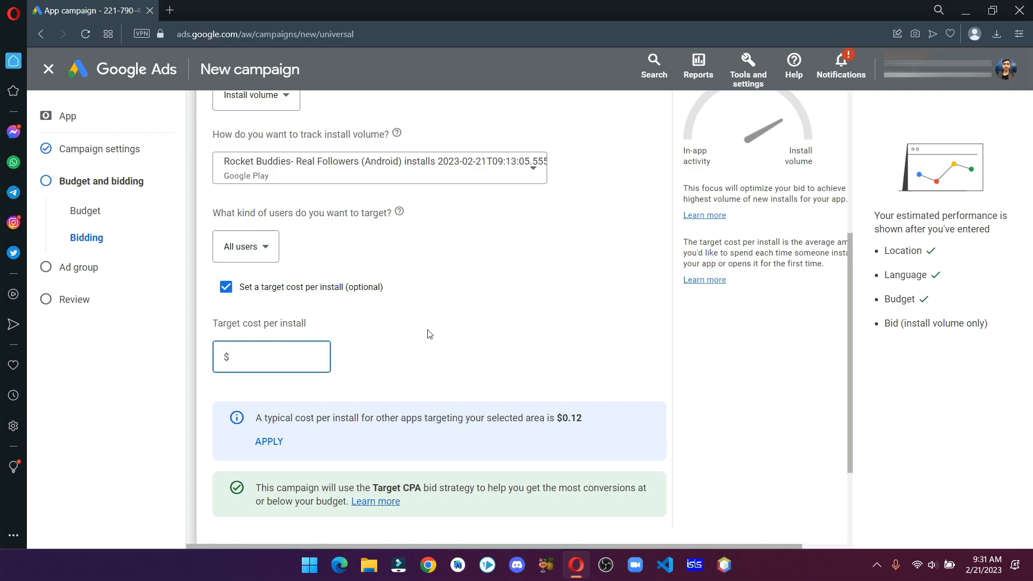
left_click_drag(256, 419, 598, 421)
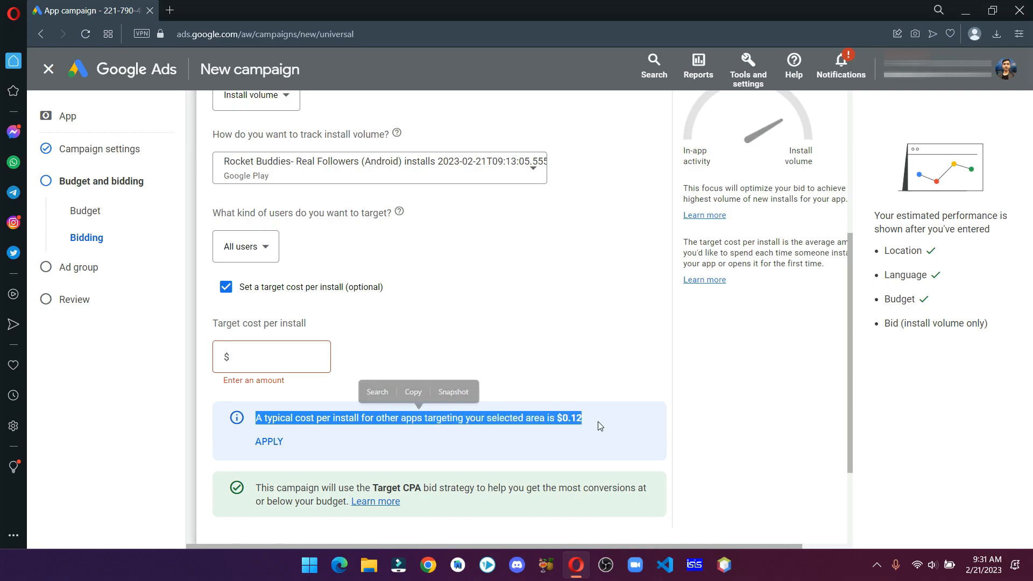
left_click(598, 422)
scroll(521, 379, "down", 2)
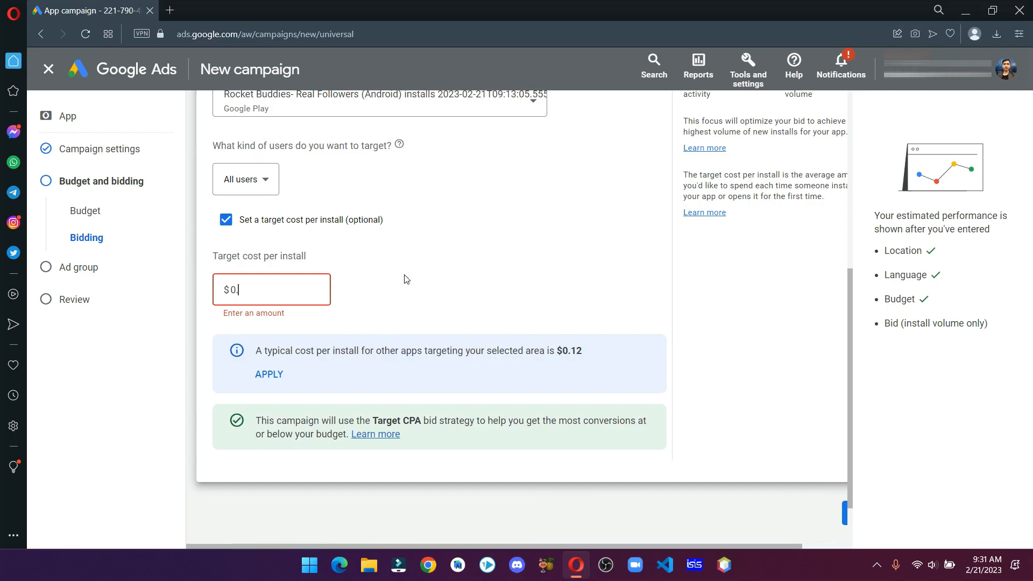
type(".12")
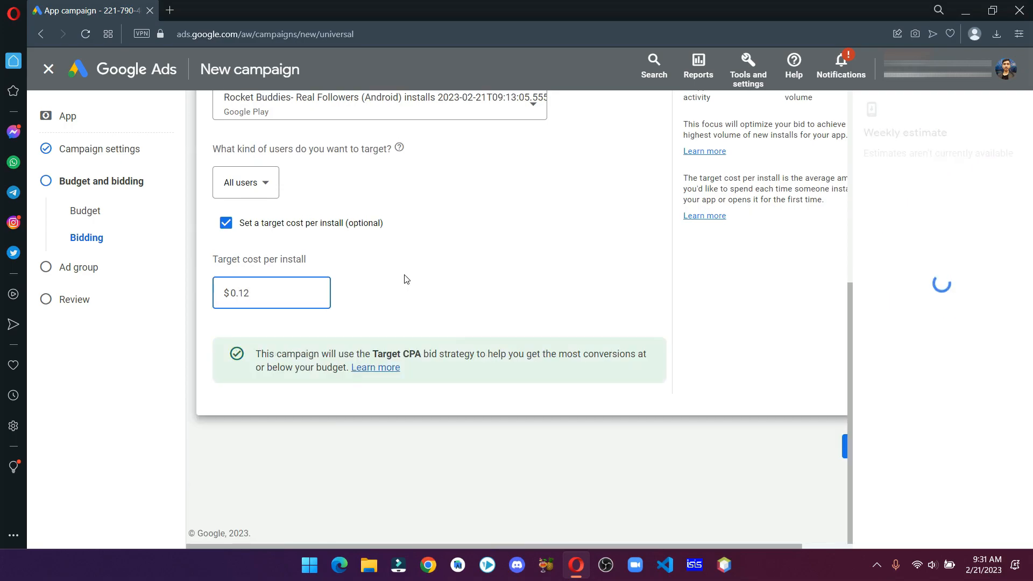
Continue from budget and bidding to the ad group setup and skip the identity confirmation
left_click_drag(487, 547, 532, 547)
left_click(819, 450)
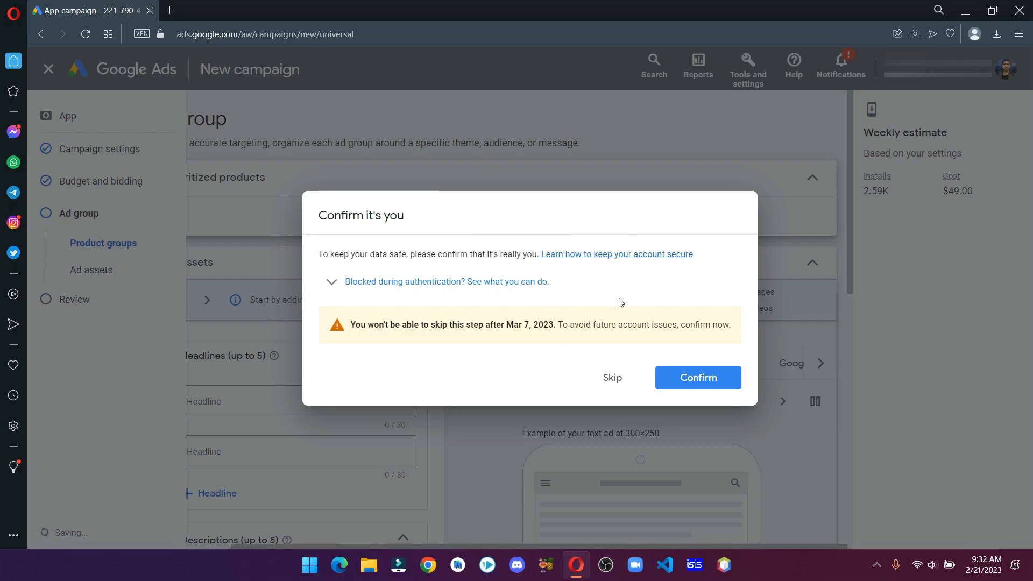
left_click(614, 378)
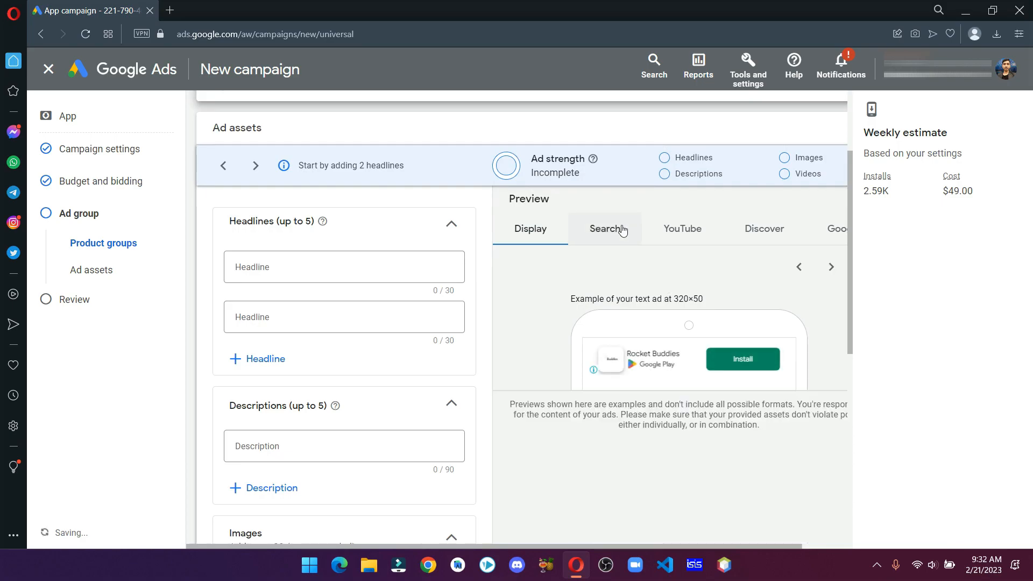
Preview the ad in its Search format and enter "Increase Real Followers" as the first headline
left_click(623, 230)
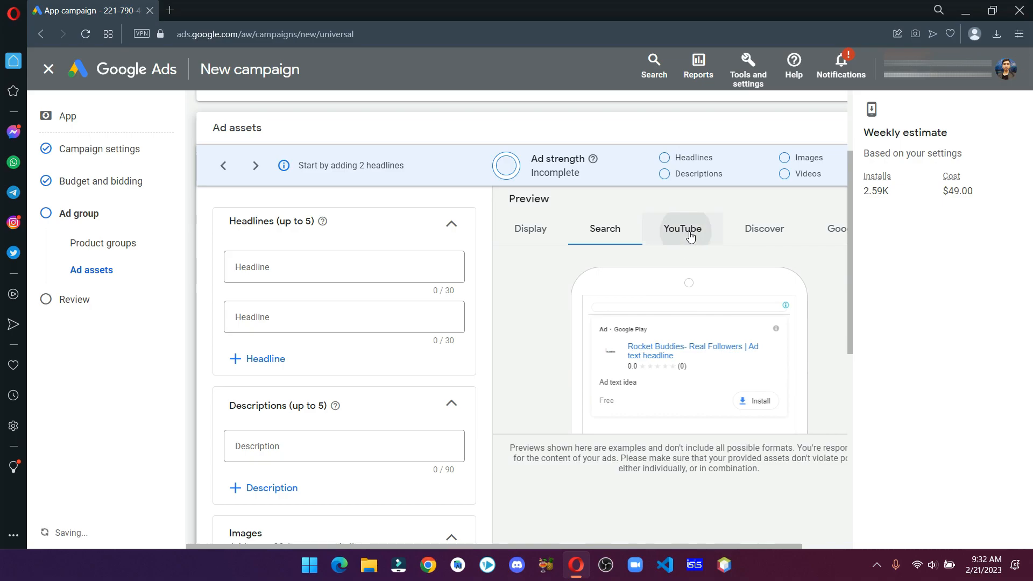
scroll(215, 277, "up", 2)
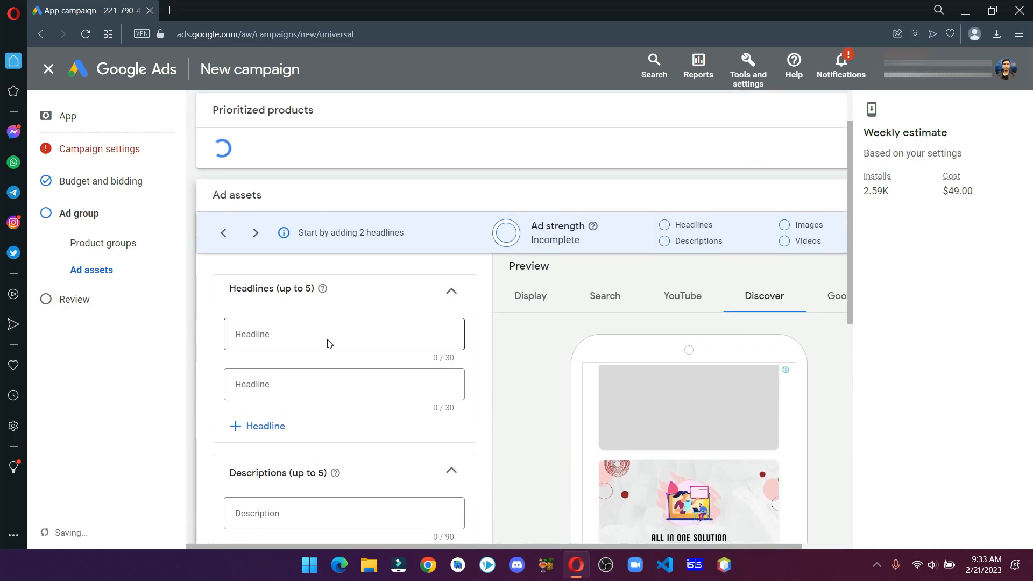
left_click(330, 344)
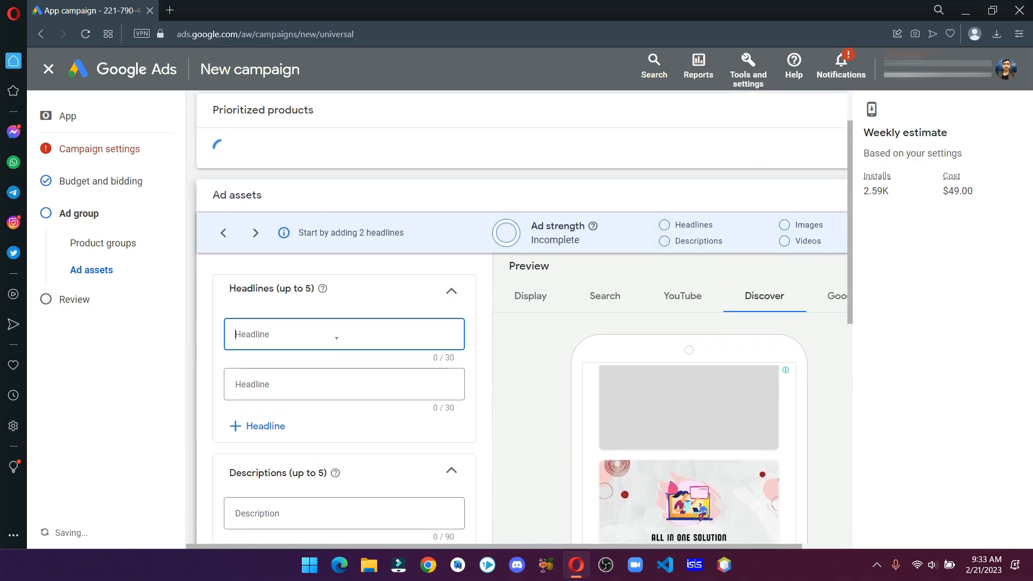
type("Increase Real")
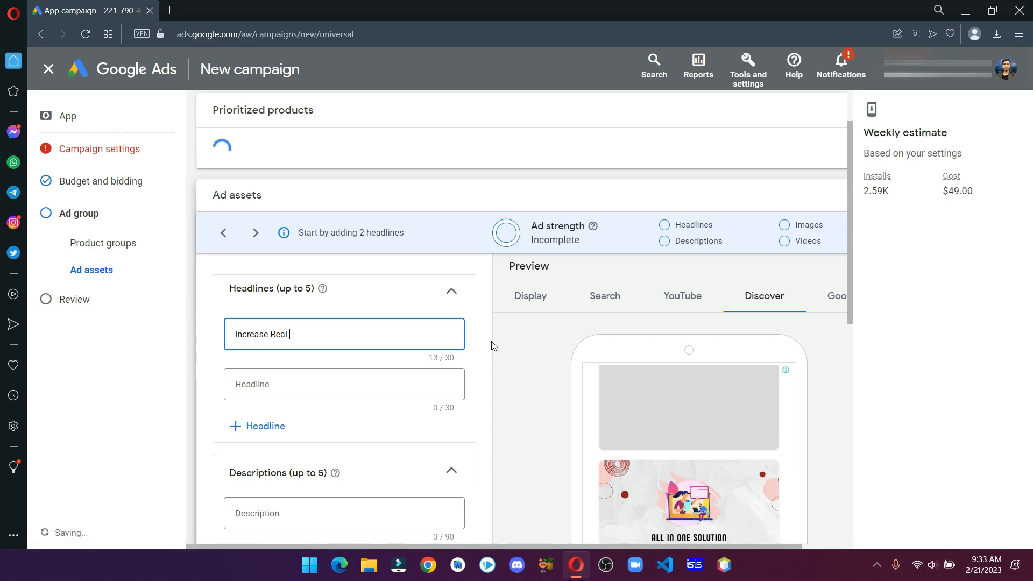
type(" Followers")
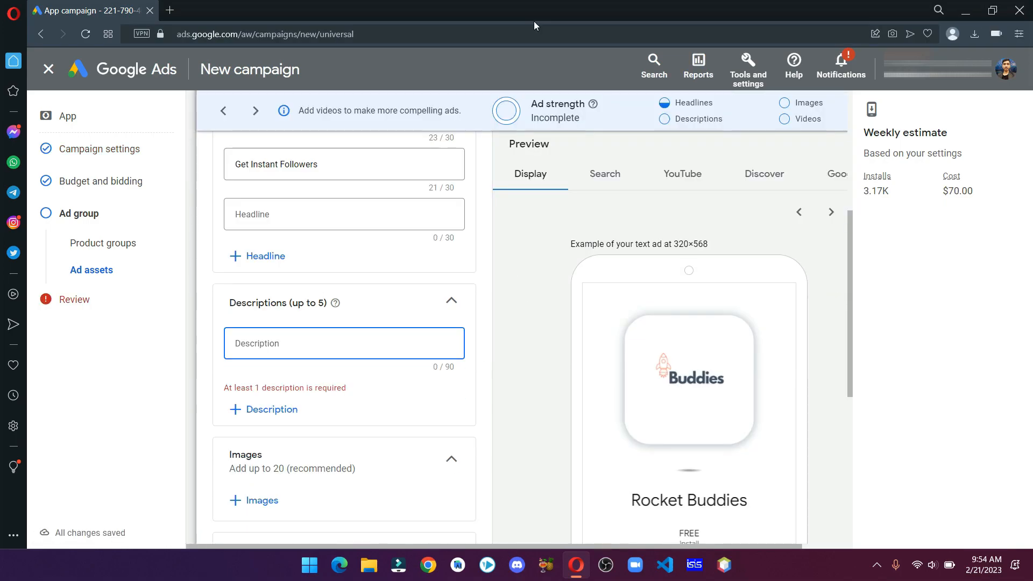
Enter "Get Followers within 24 hrs" as the ad's first description
scroll(613, 291, "down", 4)
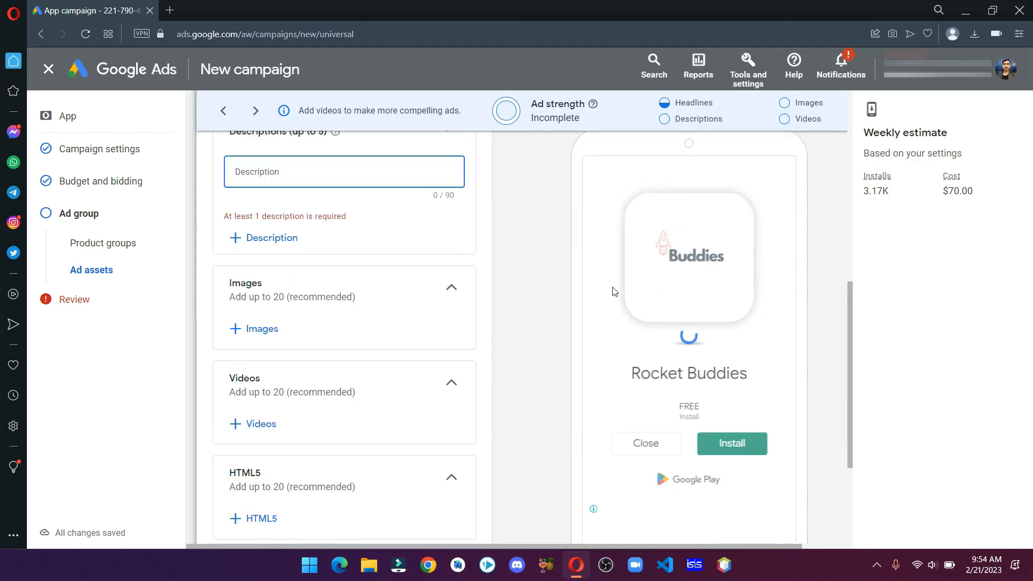
scroll(291, 233, "up", 1)
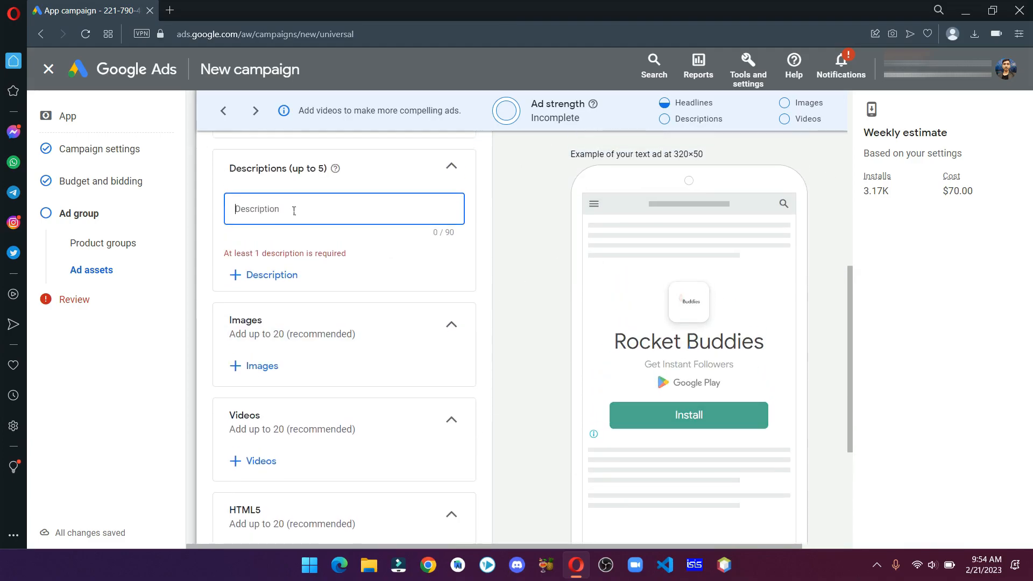
type("Get Followers")
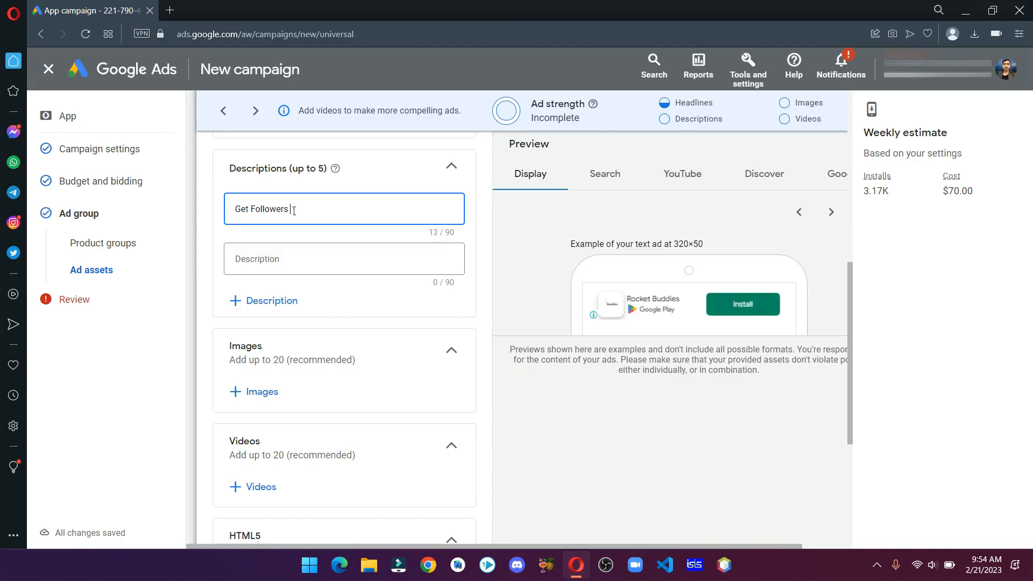
type(" within 24 hrs")
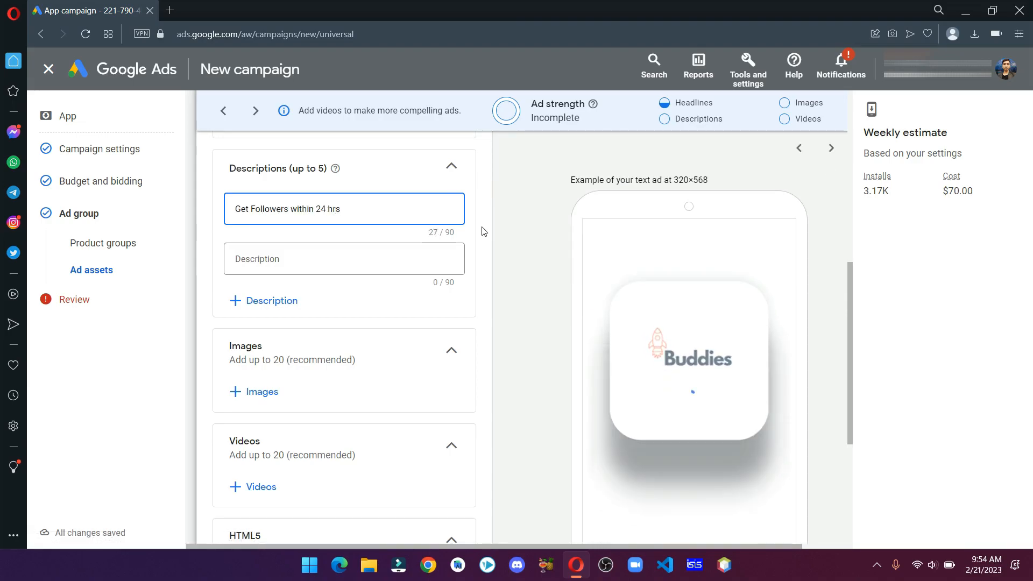
left_click(475, 266)
Leave the image, video and HTML5 assets empty and continue to the campaign review
scroll(475, 266, "down", 1)
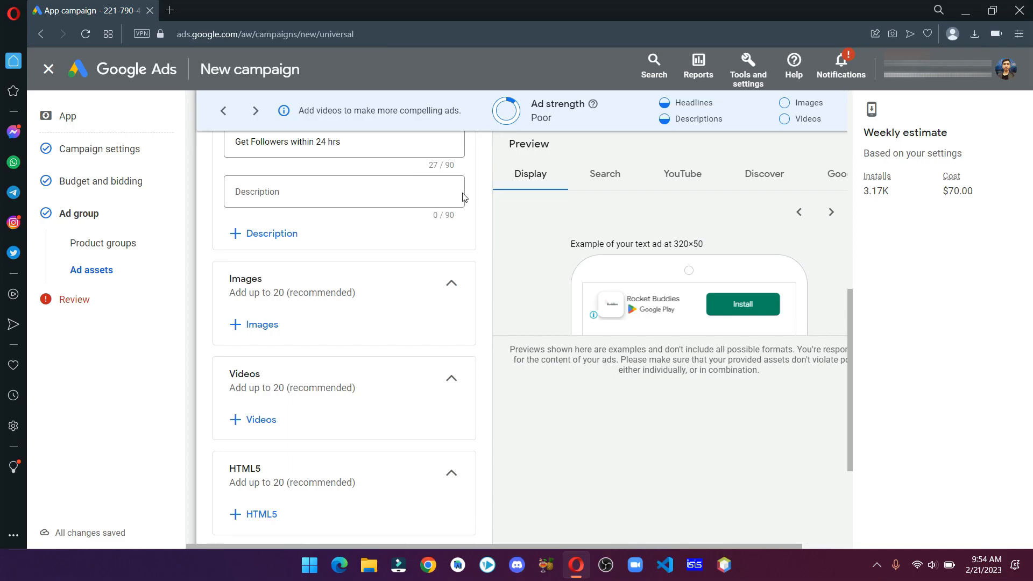
scroll(477, 323, "down", 3)
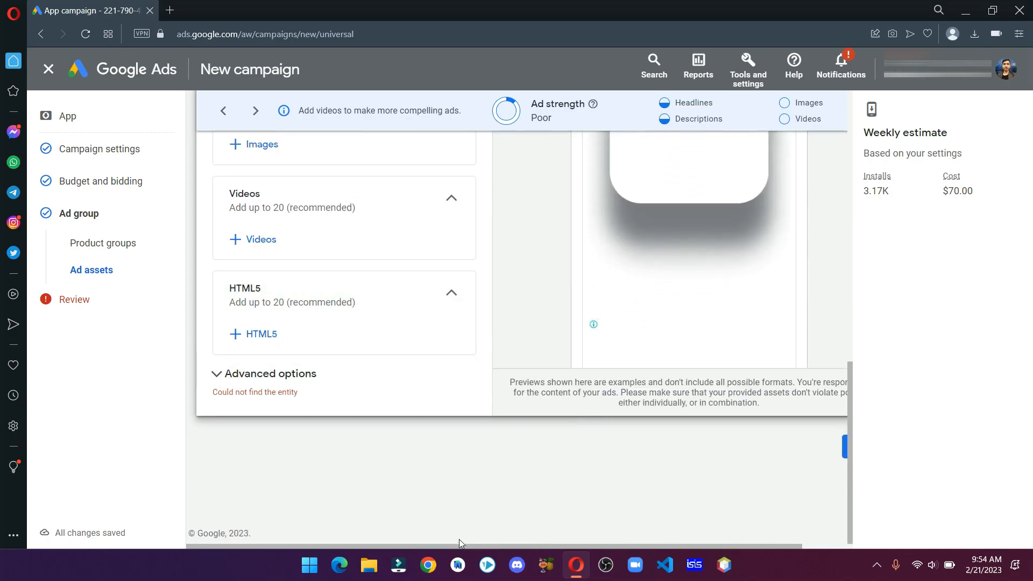
left_click(816, 449)
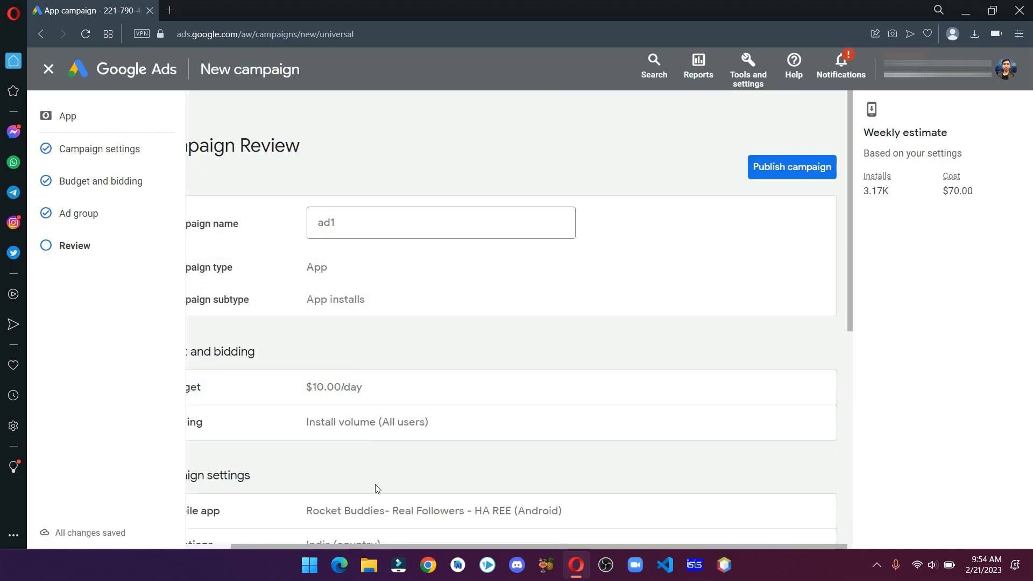
Review the summary of budget, bidding, campaign settings and ad assets, and publish the campaign
left_click_drag(379, 546, 299, 545)
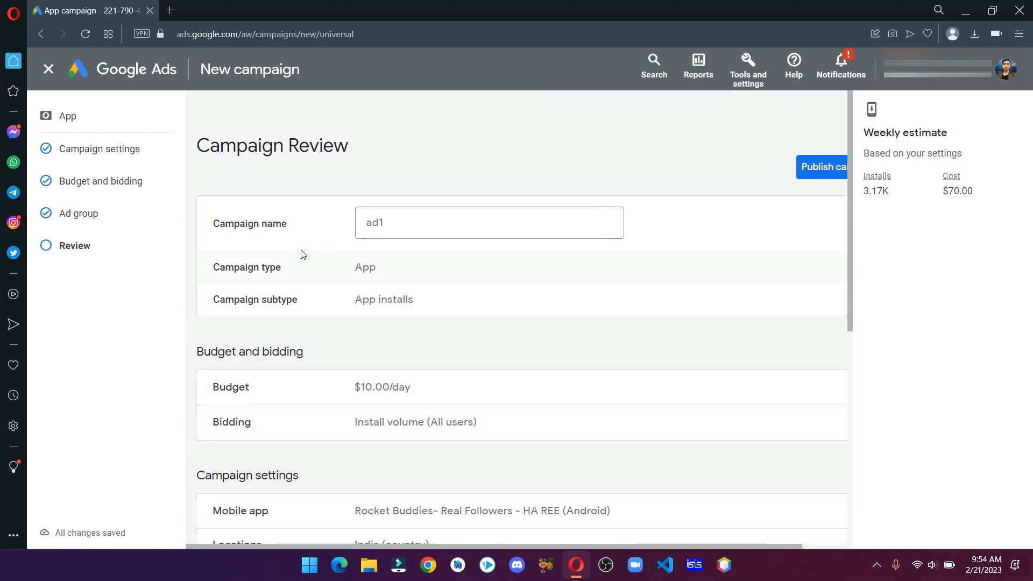
scroll(494, 344, "down", 5)
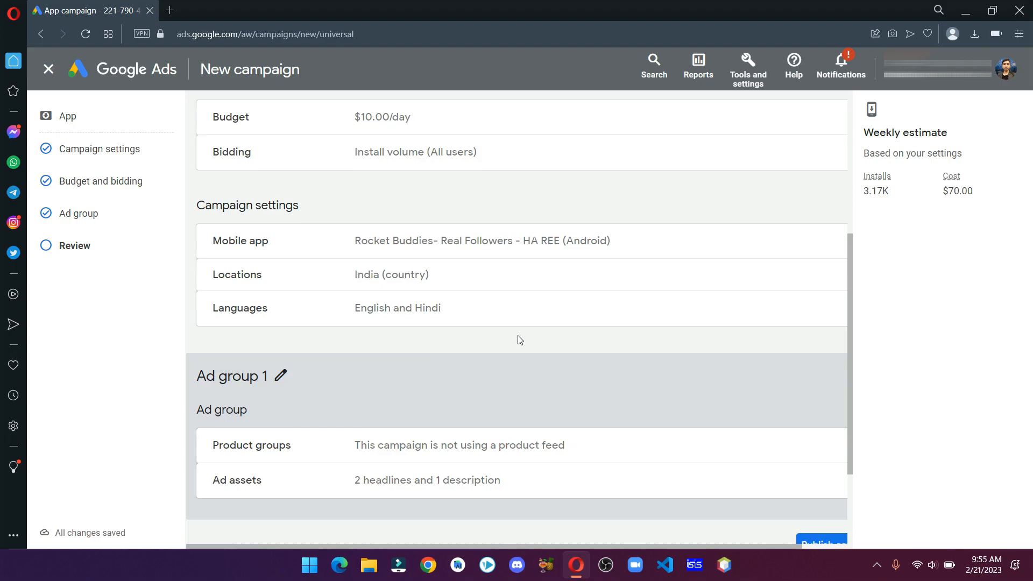
scroll(520, 336, "down", 3)
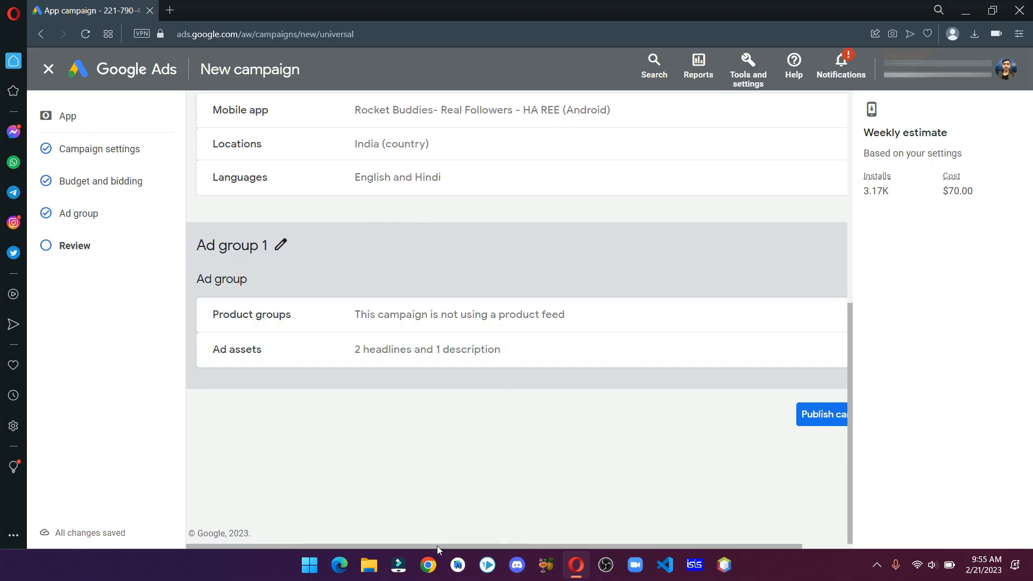
left_click_drag(438, 544, 554, 547)
left_click(800, 418)
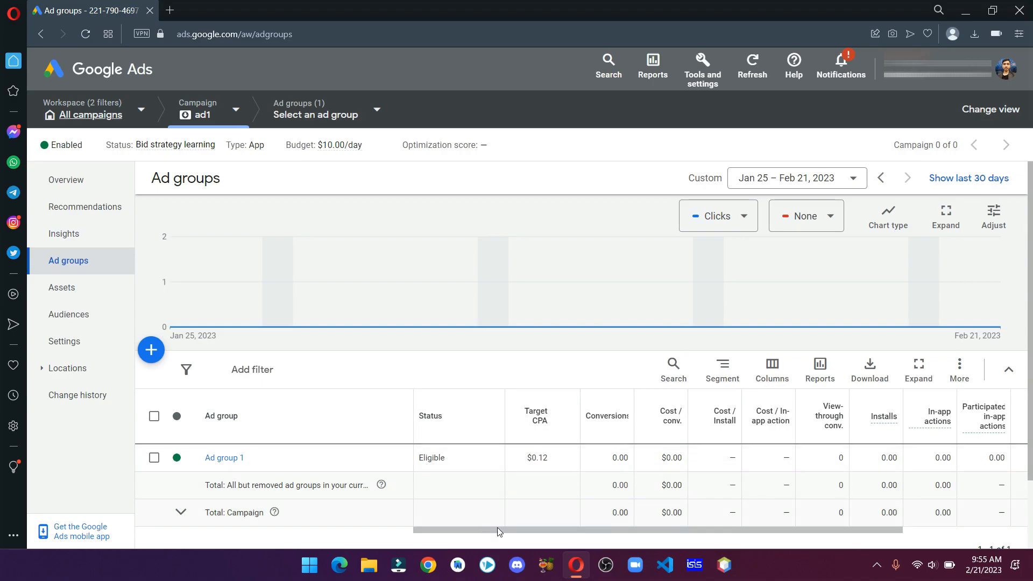
Examine the ad groups table of the published campaign and read the explanation of its Status column
left_click_drag(458, 535, 380, 530)
mouse_move(443, 423)
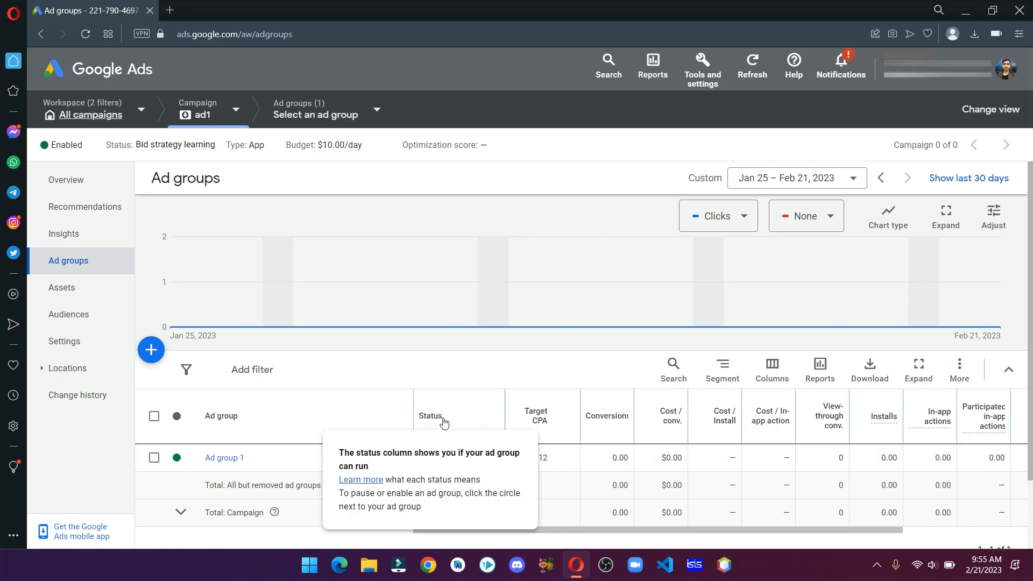